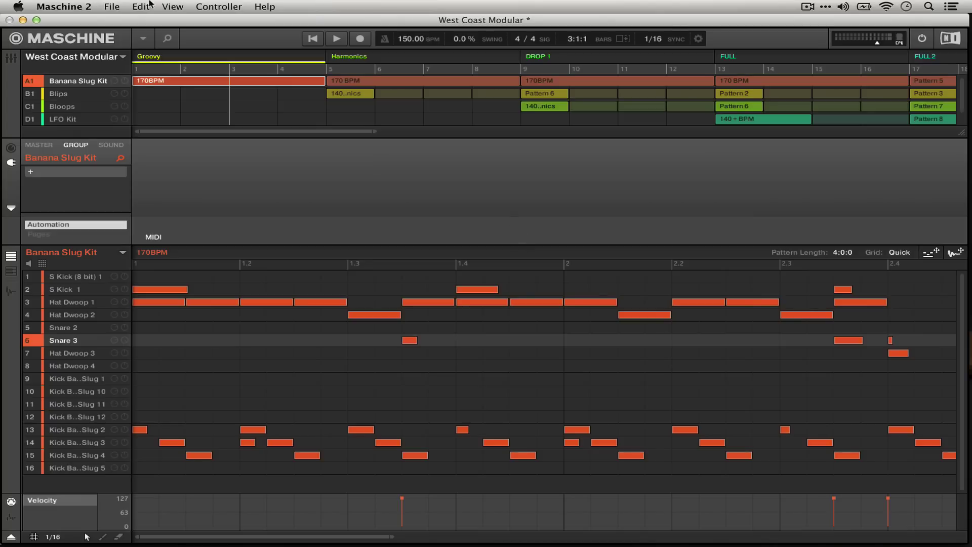
# Step: Open Maschine 2's Export Audio dialog from the File menu
pyautogui.click(112, 6)
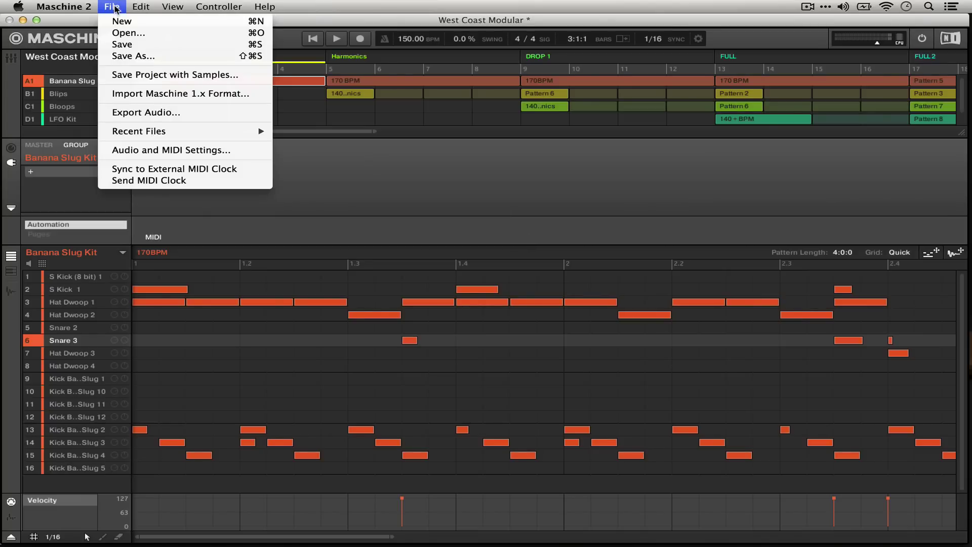
pyautogui.click(139, 113)
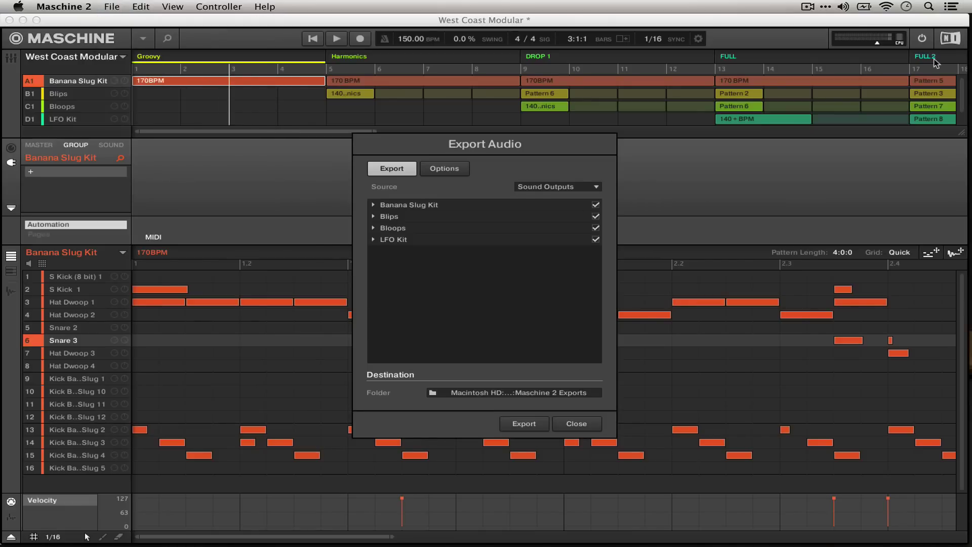
pyautogui.click(395, 169)
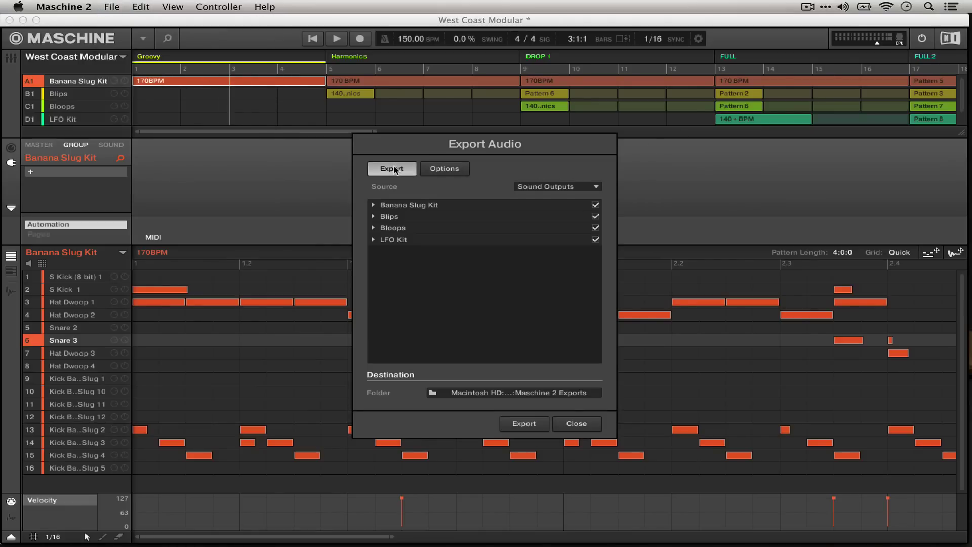
# Step: Try Master and Group Outputs as the export source, then settle on Sound Outputs
pyautogui.click(556, 187)
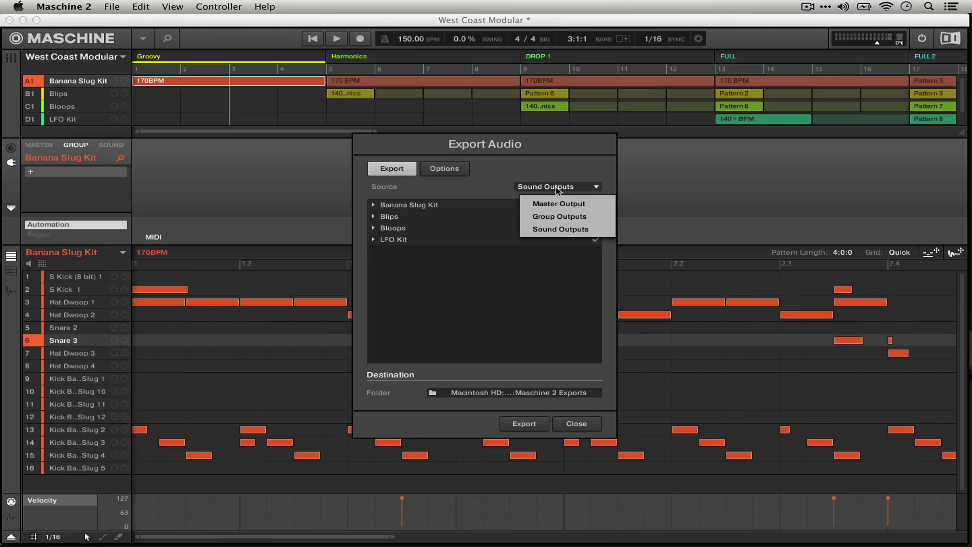
pyautogui.click(554, 203)
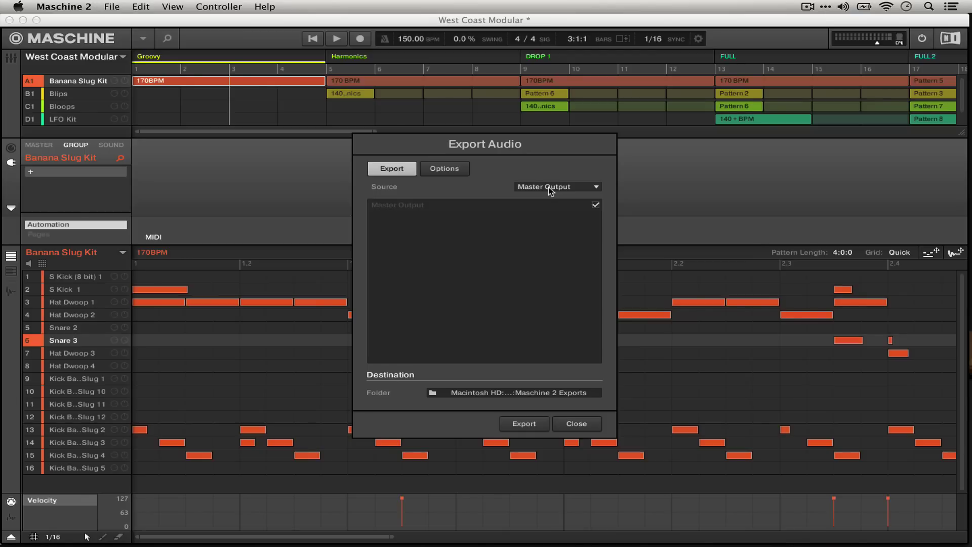
pyautogui.click(591, 188)
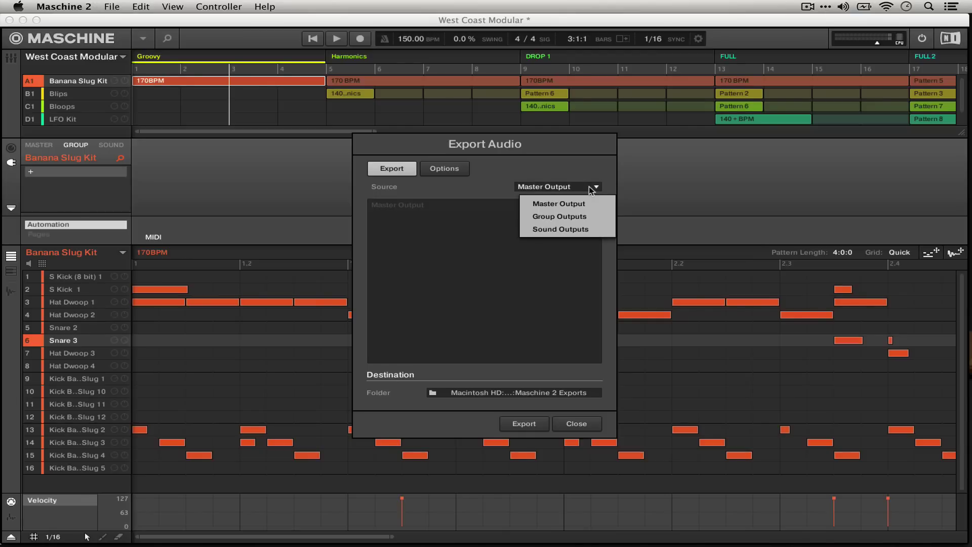
pyautogui.click(572, 217)
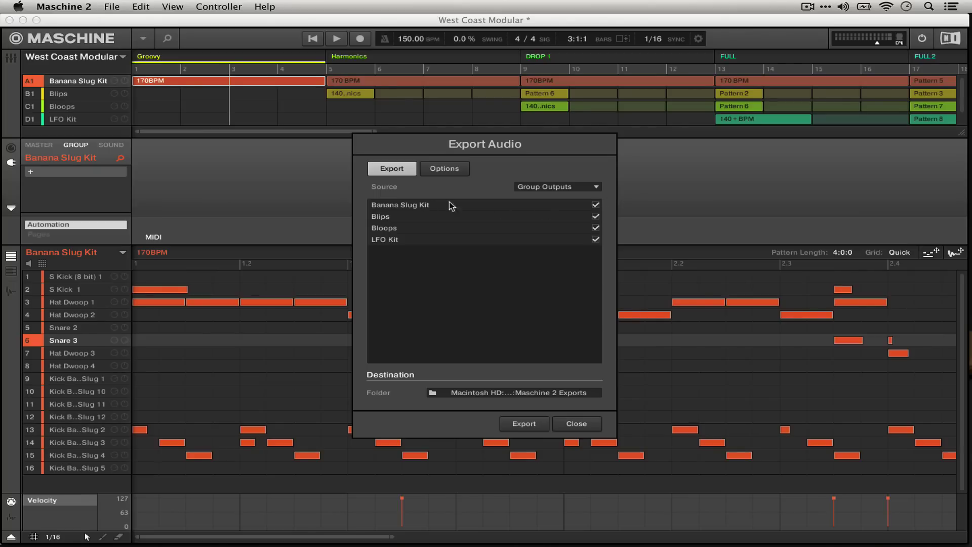
pyautogui.click(557, 187)
pyautogui.click(544, 229)
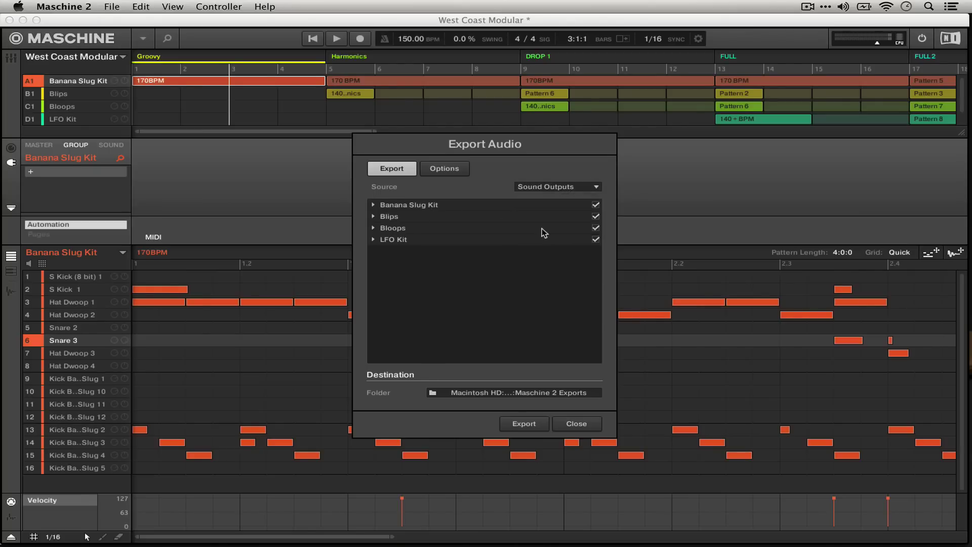
pyautogui.click(373, 205)
pyautogui.click(373, 206)
pyautogui.click(596, 216)
pyautogui.click(374, 216)
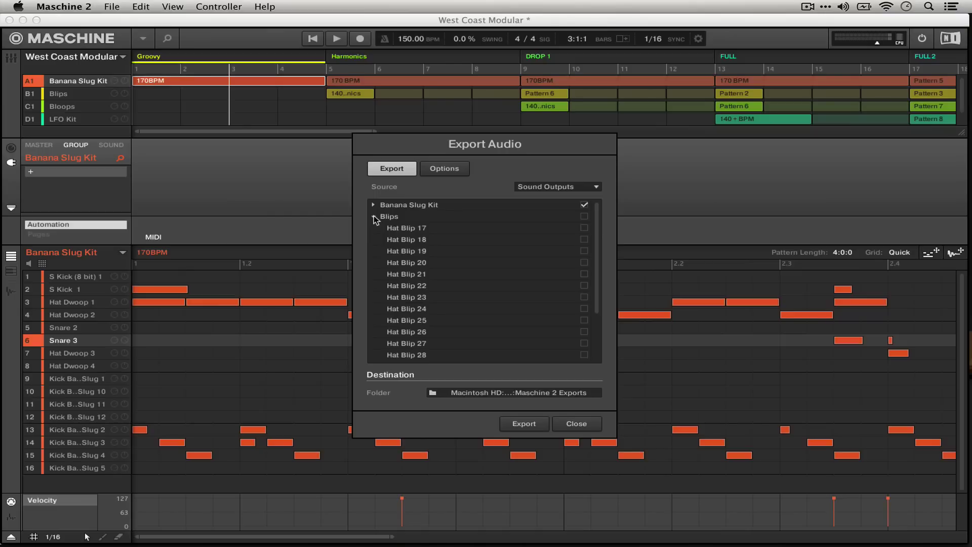
pyautogui.click(374, 216)
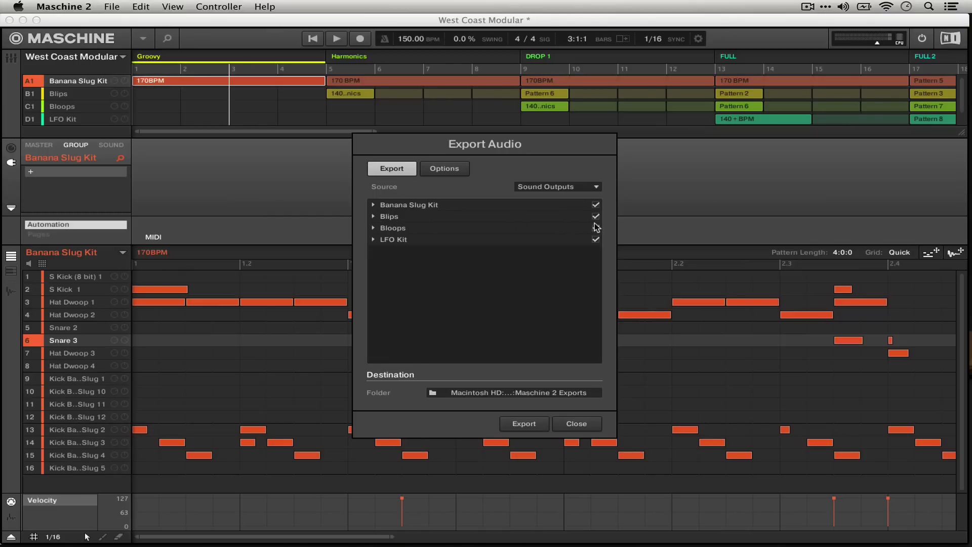
pyautogui.click(374, 216)
pyautogui.scroll(-5, 453, 239)
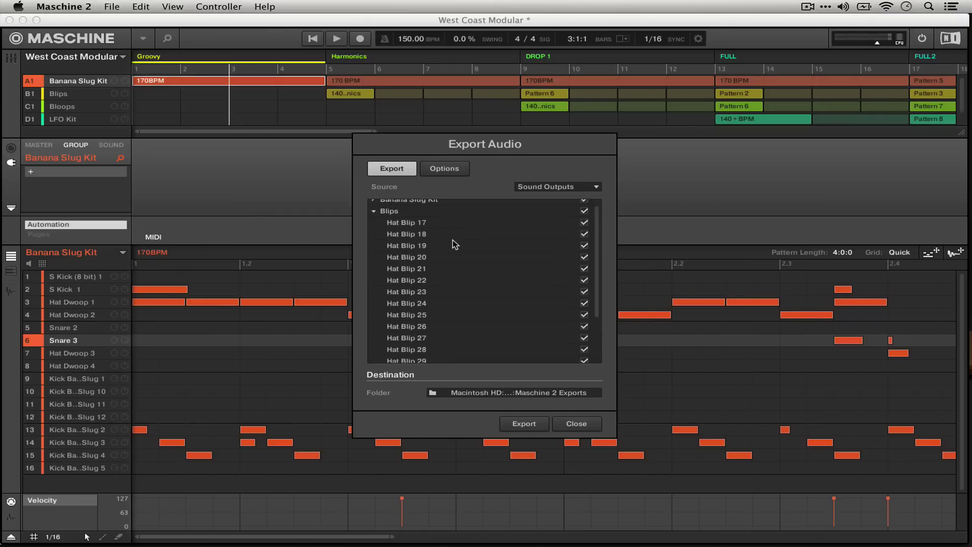
pyautogui.scroll(5, 452, 244)
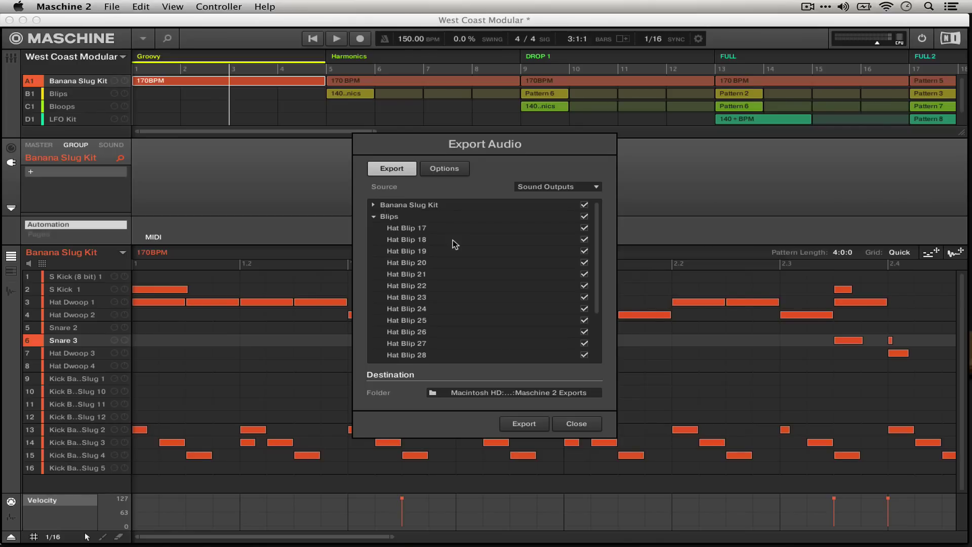
pyautogui.click(375, 218)
pyautogui.click(373, 205)
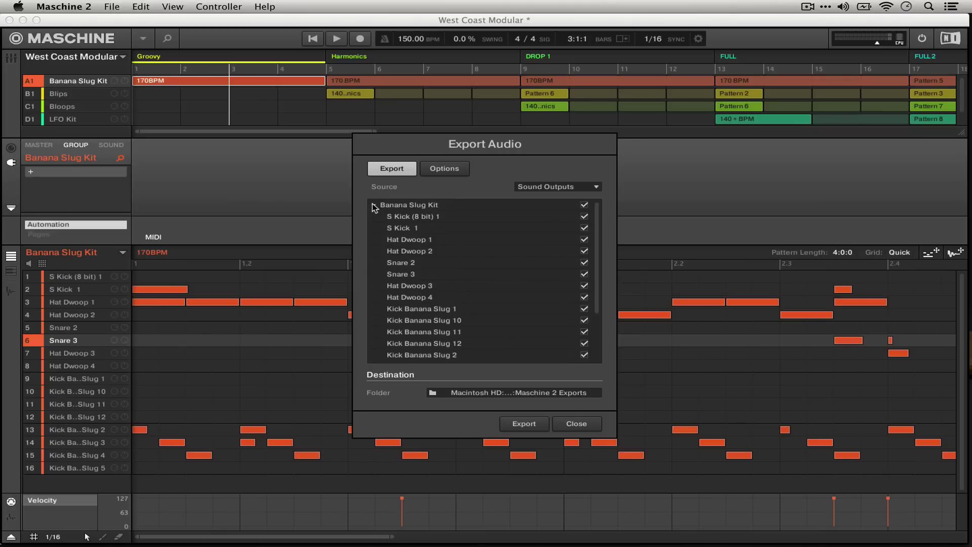
pyautogui.click(374, 206)
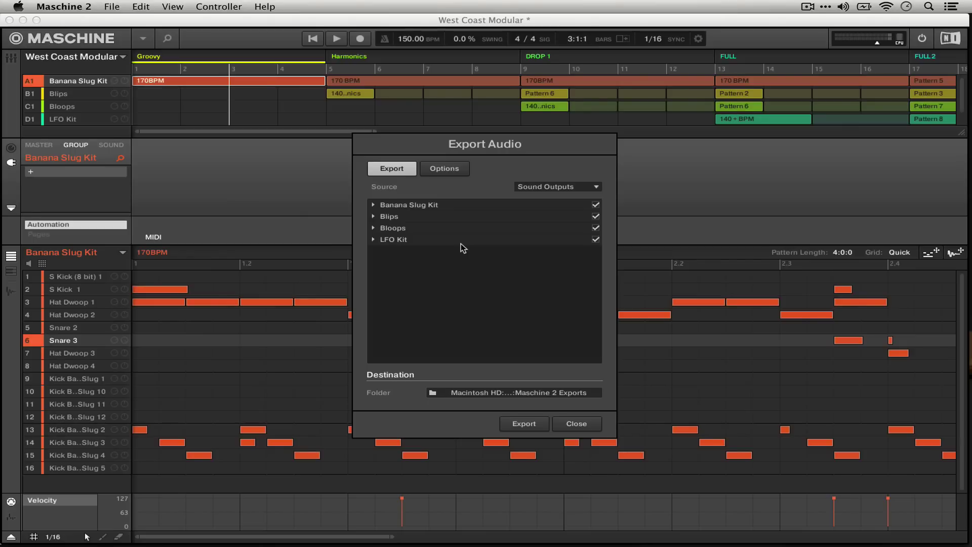
# Step: On the Options tab, keep 44100 Hz at 24 Bit after trying 32 Bit float, with Normalize off
pyautogui.click(446, 170)
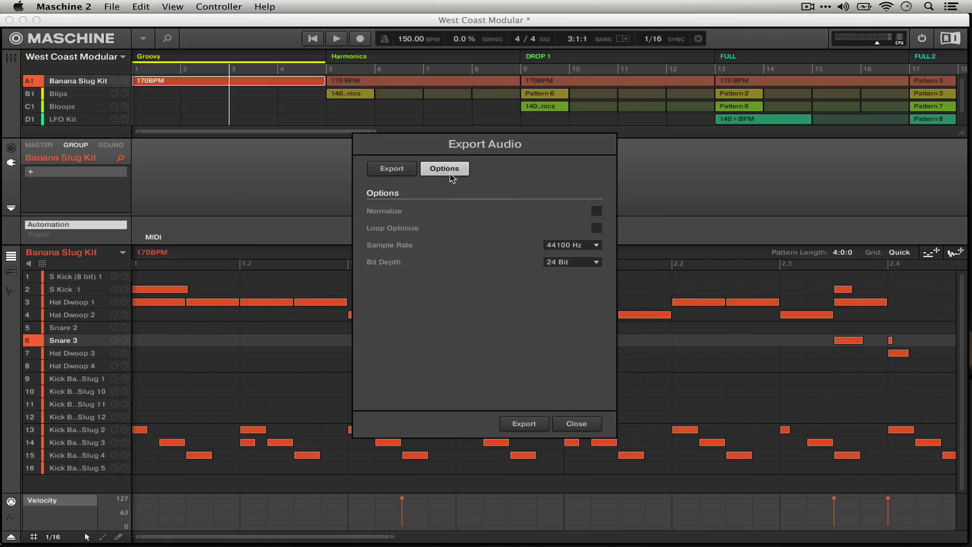
pyautogui.click(583, 264)
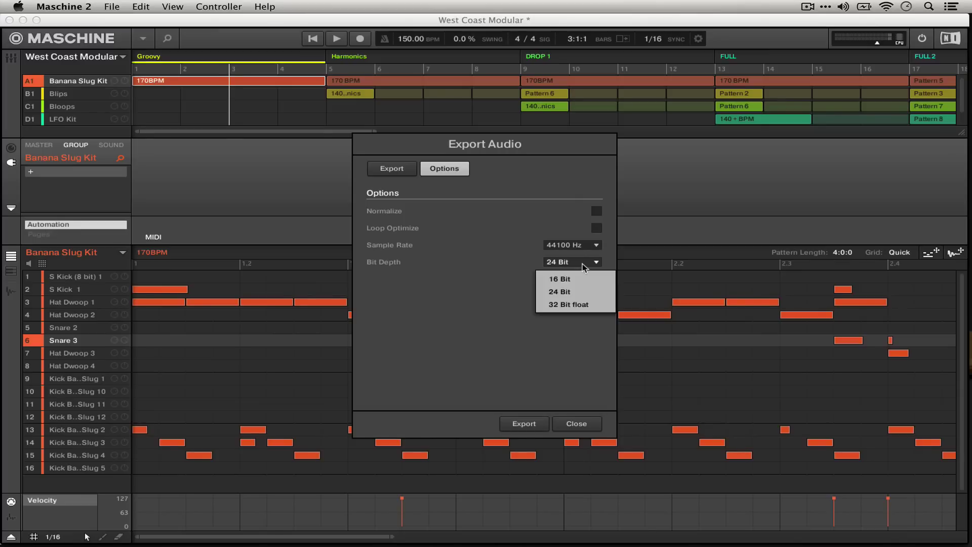
pyautogui.click(564, 306)
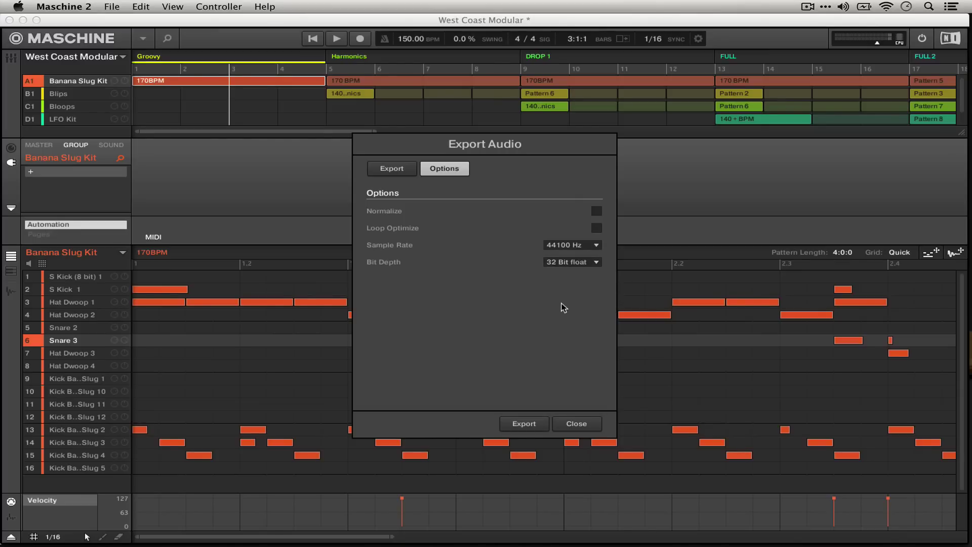
pyautogui.click(570, 262)
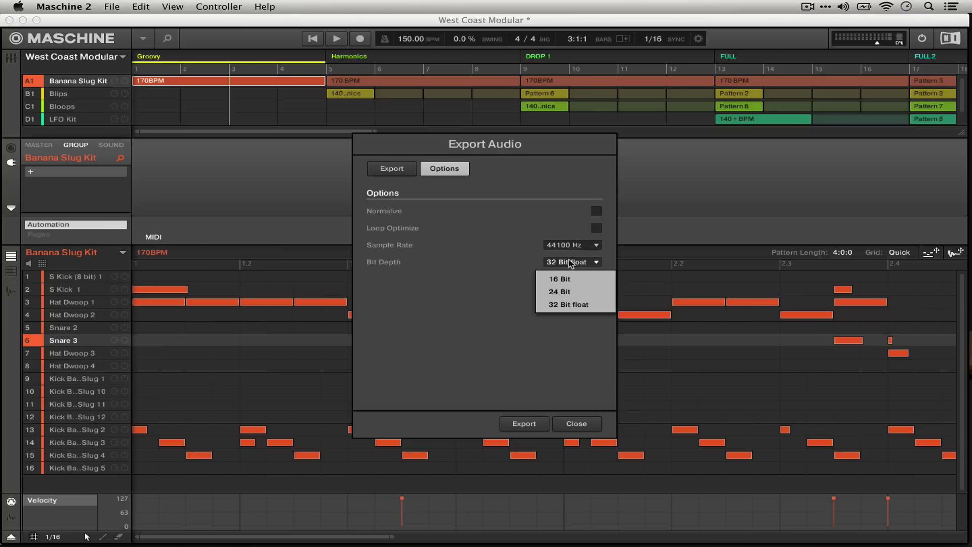
pyautogui.click(560, 291)
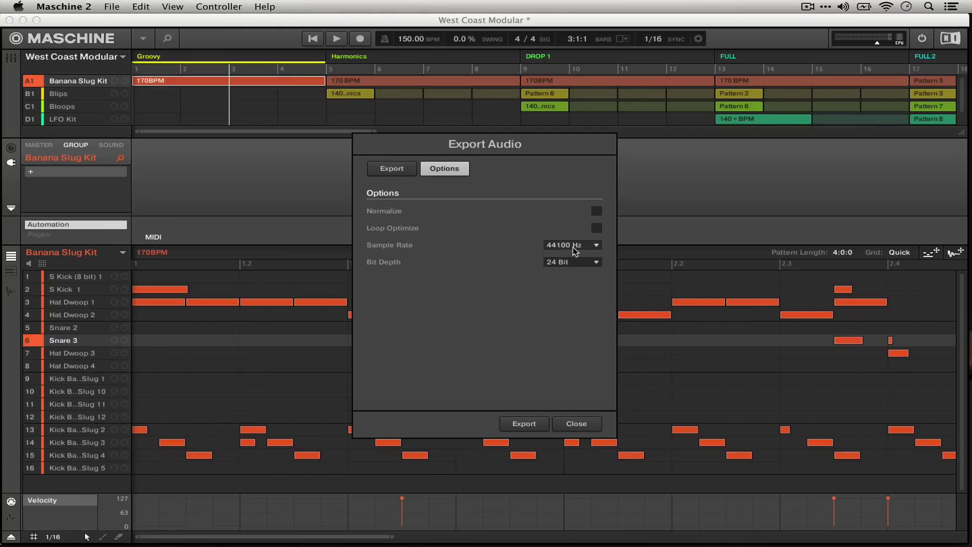
pyautogui.click(391, 209)
pyautogui.click(379, 204)
# Step: Back on the Export tab, confirm Maschine 2 Exports as the destination folder
pyautogui.click(393, 170)
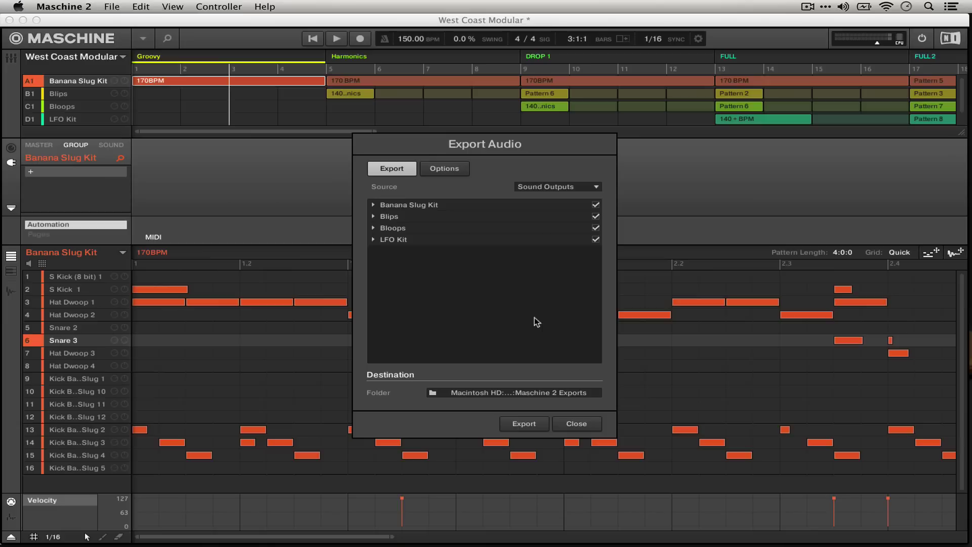
pyautogui.click(436, 394)
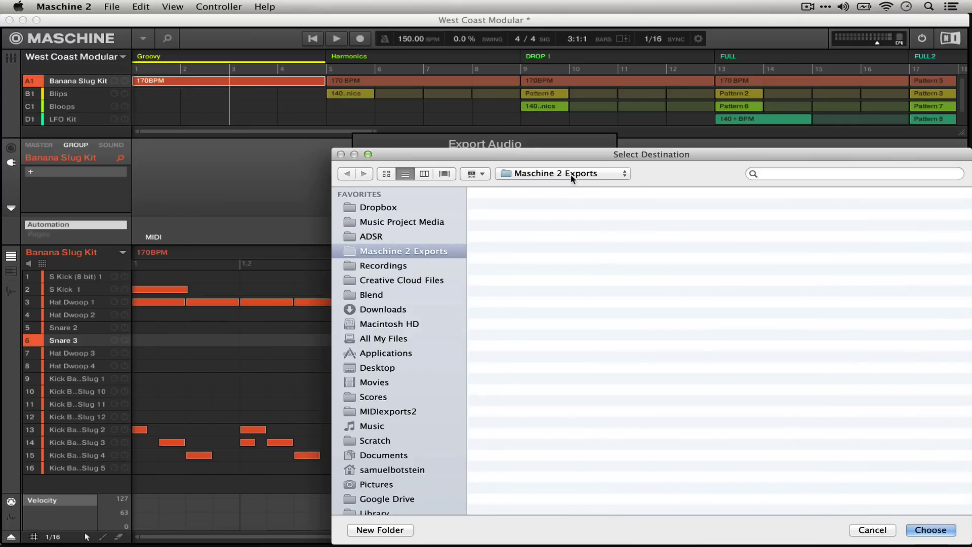
pyautogui.click(929, 532)
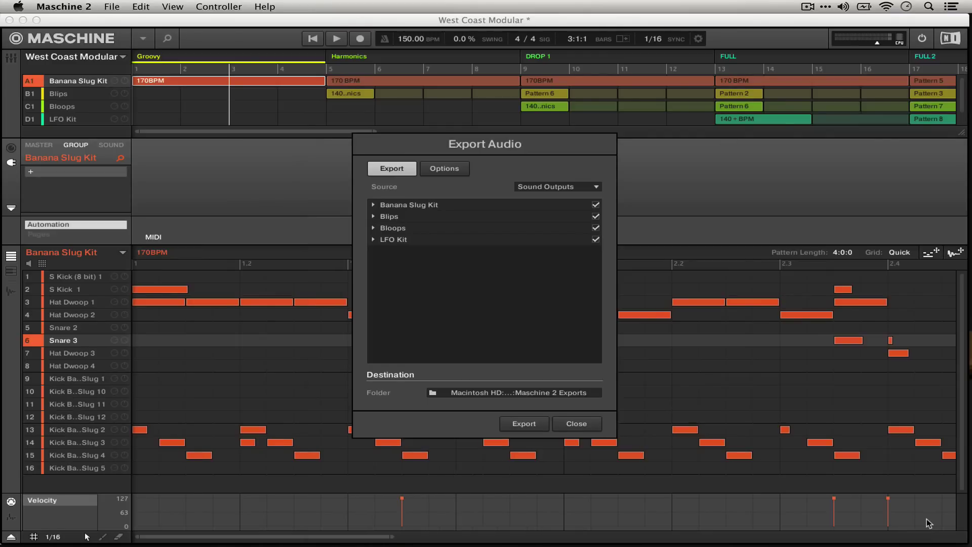
# Step: Check the still-empty Maschine 2 Exports place in Live's browser, then return to Maschine 2
pyautogui.press('super+Tab')
pyautogui.press('super+Tab')
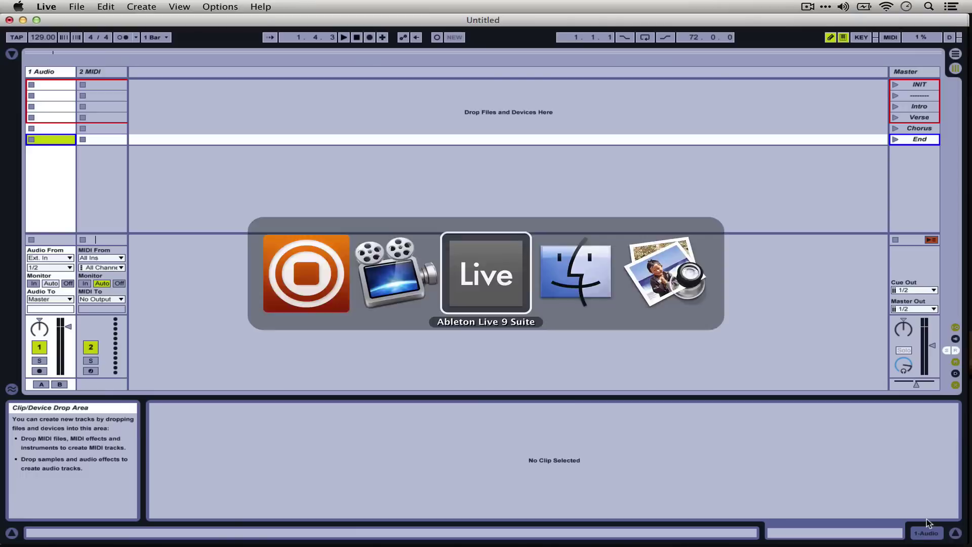
pyautogui.click(11, 53)
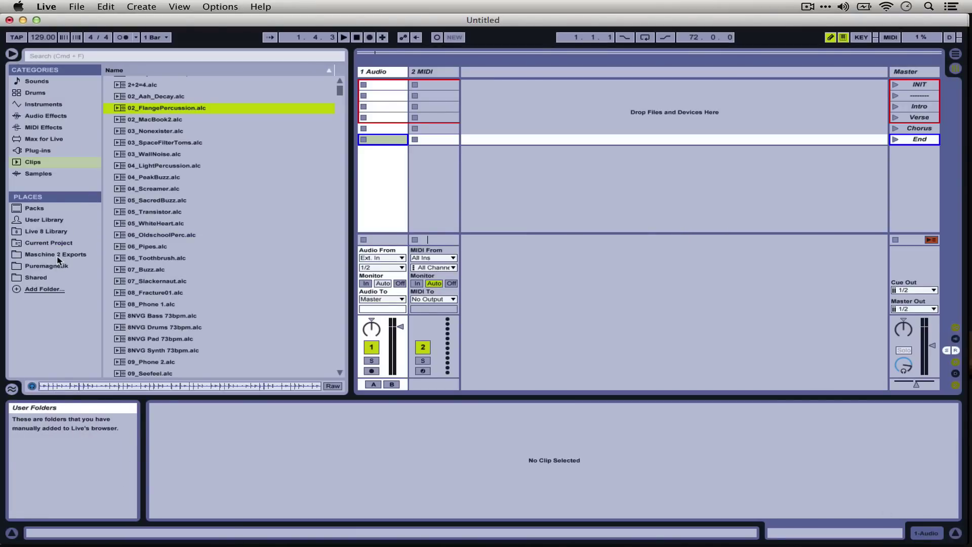
pyautogui.click(44, 290)
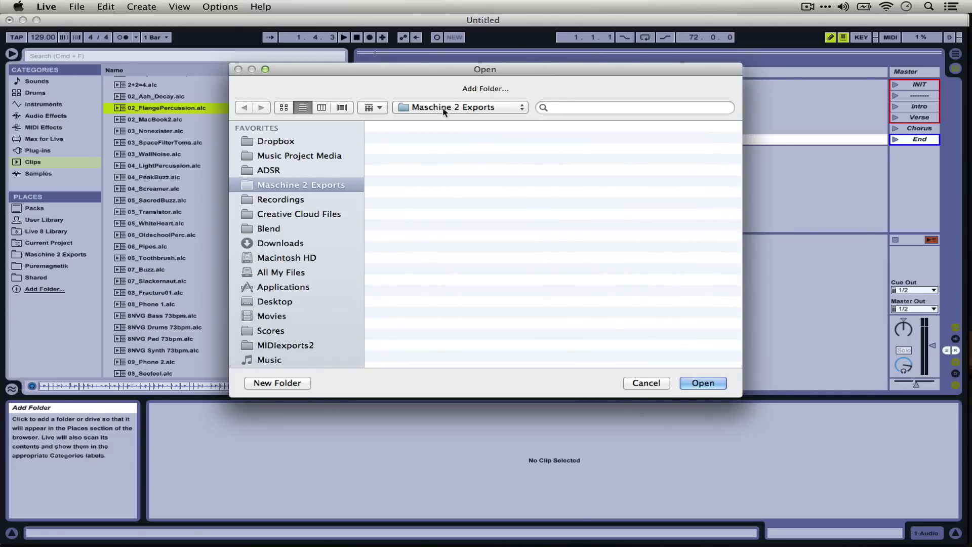
pyautogui.click(646, 383)
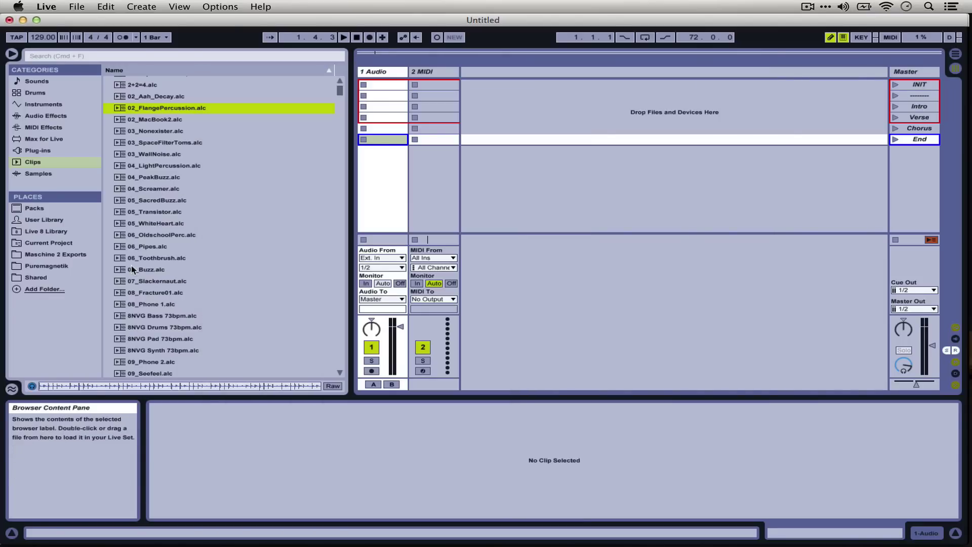
pyautogui.click(22, 253)
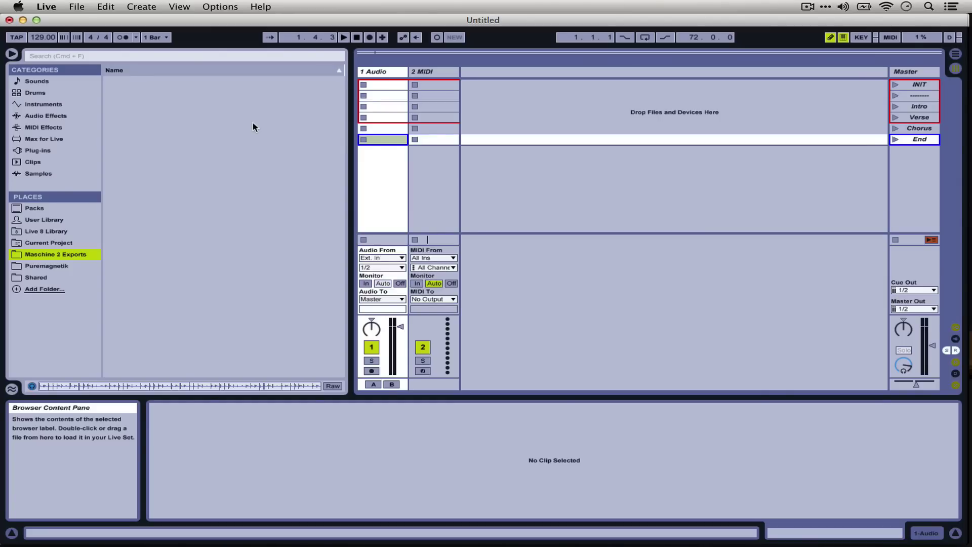
pyautogui.press('super+Tab')
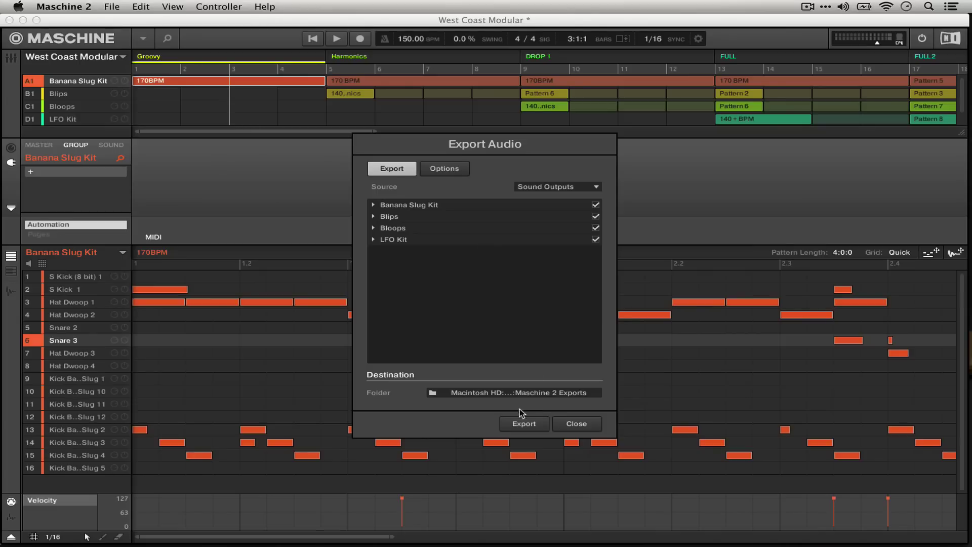
# Step: Export the Sound Outputs of all four groups as WAV files to Maschine 2 Exports
pyautogui.click(374, 204)
pyautogui.click(374, 204)
pyautogui.click(525, 424)
# Step: Close Export Audio and load Hat Blip 29 - 150.wav into 1 Audio's Intro scene slot
pyautogui.click(578, 423)
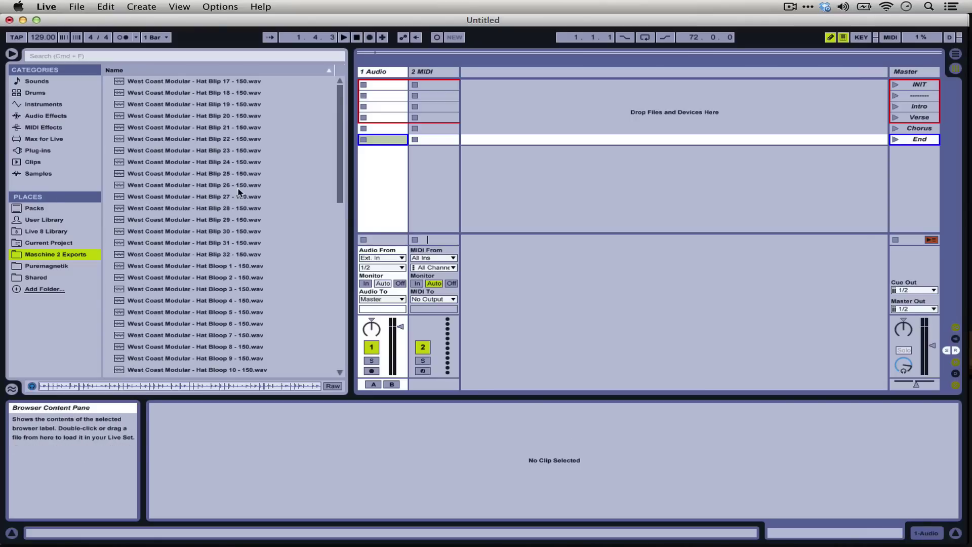
pyautogui.scroll(-15, 240, 192)
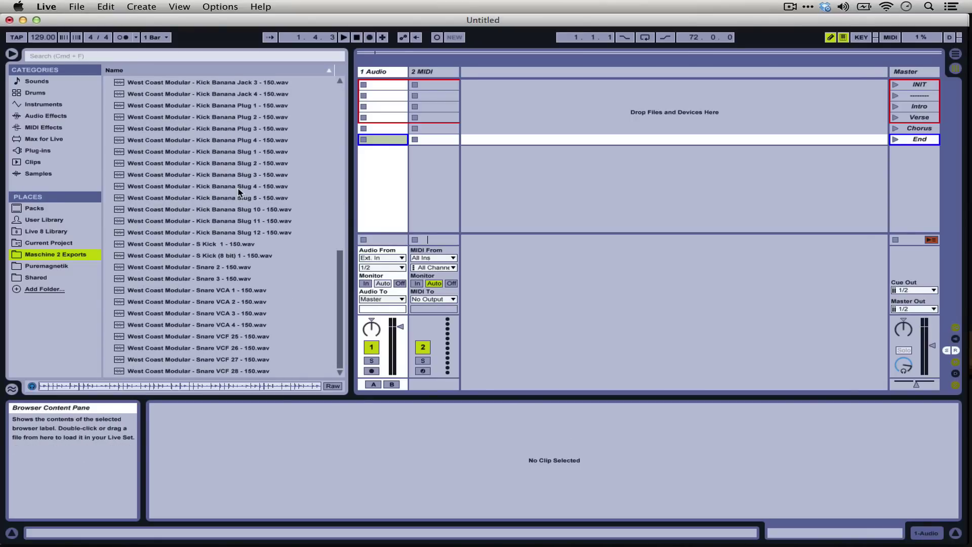
pyautogui.scroll(15, 240, 191)
pyautogui.click(242, 104)
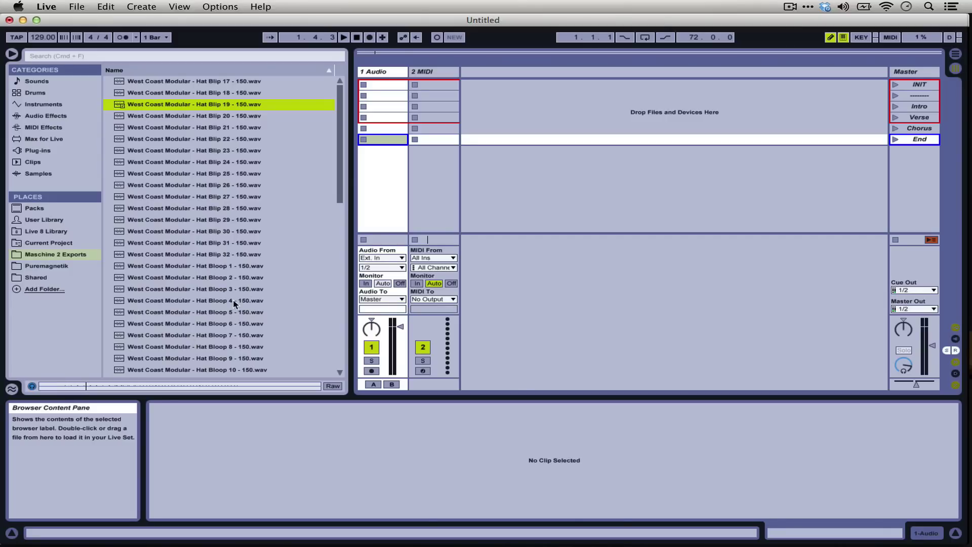
pyautogui.moveTo(193, 218); pyautogui.dragTo(379, 105)
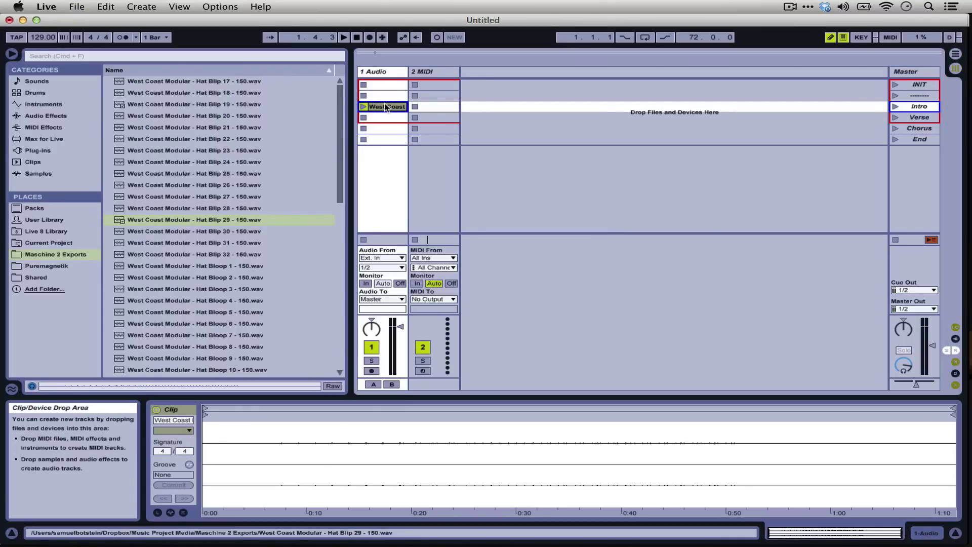
# Step: Delete the test Hat Blip clip and remove the 2 MIDI track in Arrangement View
pyautogui.press('Delete')
pyautogui.press('Tab')
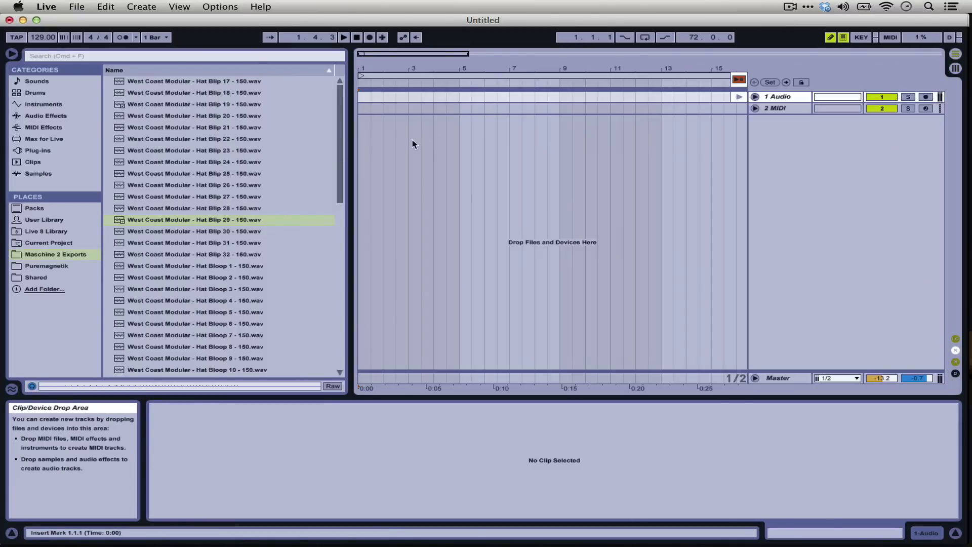
pyautogui.hscroll(3, 412, 139)
pyautogui.hscroll(-4, 412, 143)
pyautogui.click(775, 108)
pyautogui.press('Delete')
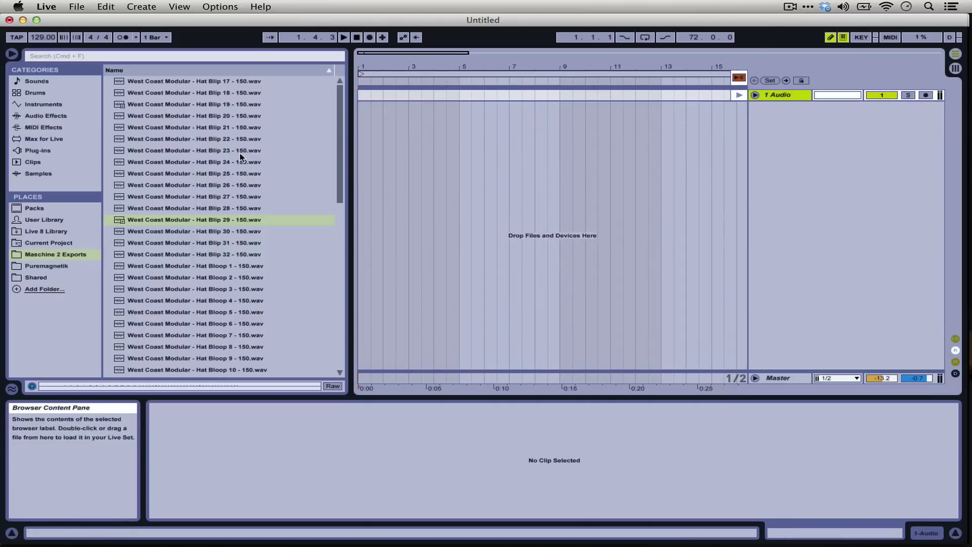
# Step: Add all exported files to the arrangement, each on its own audio track, 64 in all
pyautogui.click(239, 152)
pyautogui.press('super+a')
pyautogui.moveTo(223, 151); pyautogui.dragTo(360, 93)
pyautogui.press('super')
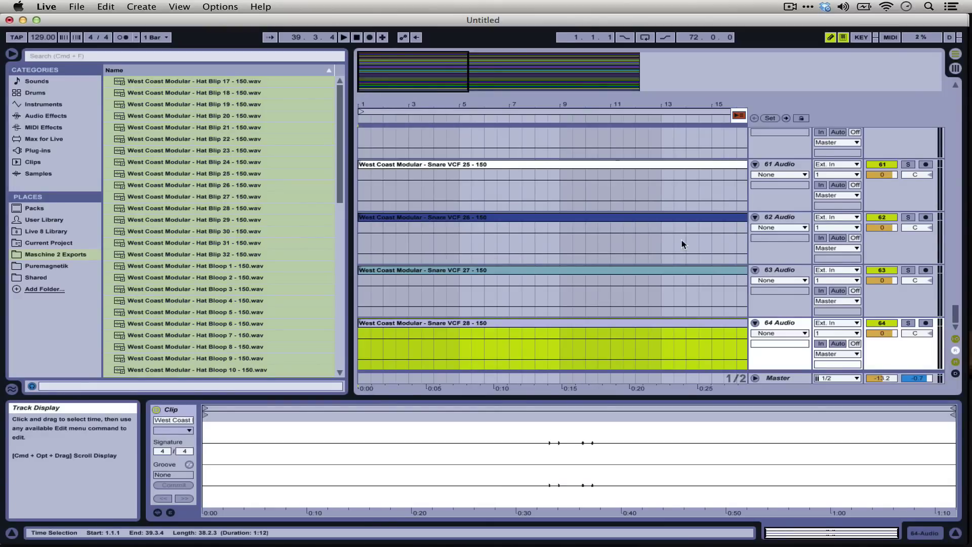
pyautogui.scroll(20, 682, 239)
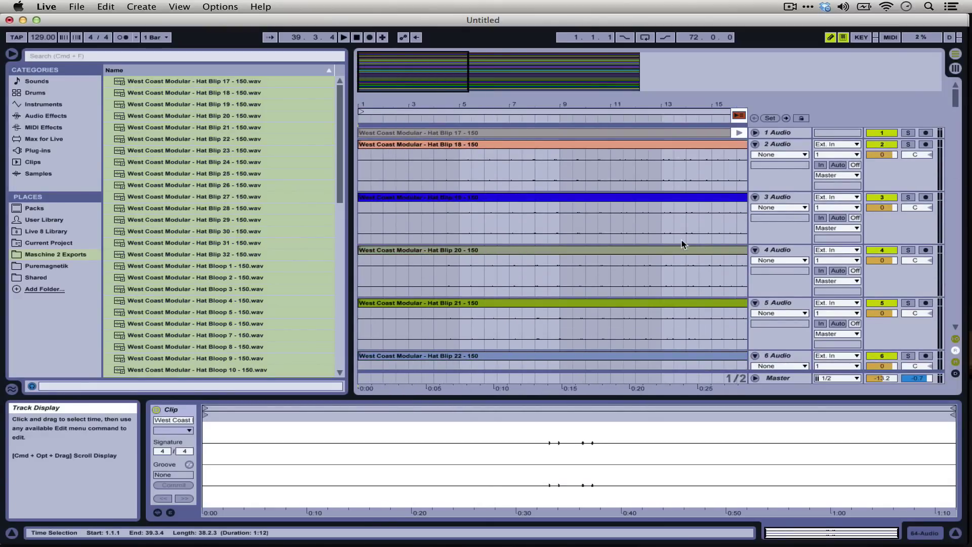
# Step: Hide the file browser and play back the imported tracks in Live
pyautogui.click(12, 54)
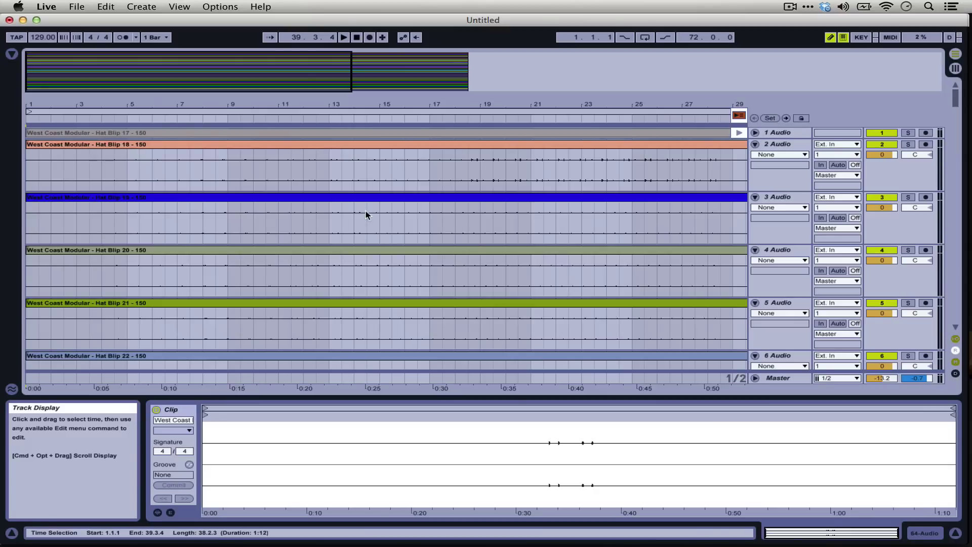
pyautogui.press('space')
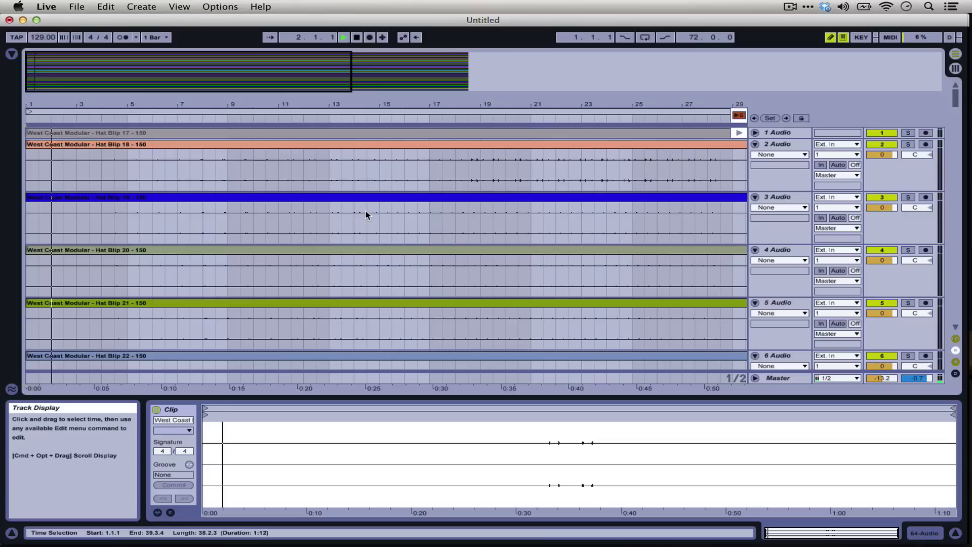
pyautogui.press('XF86AudioRaiseVolume')
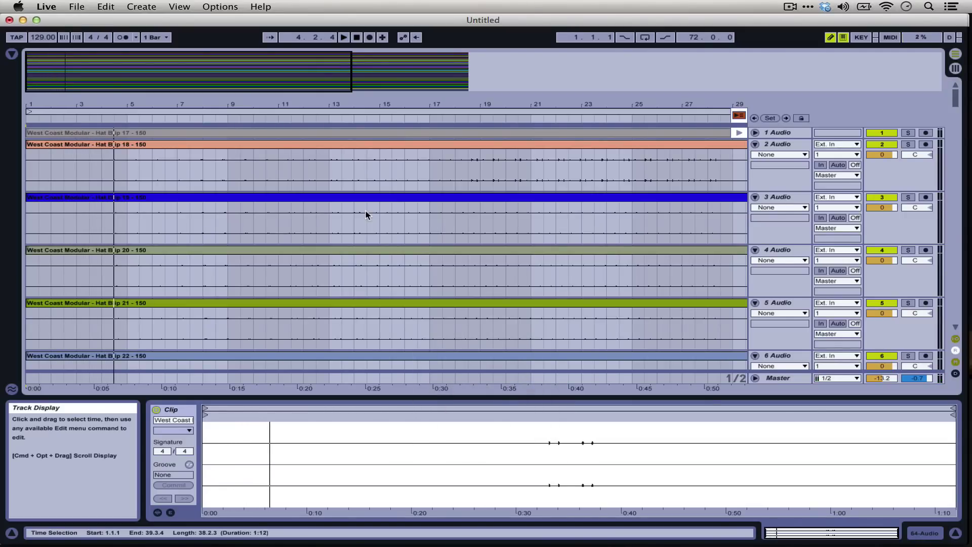
# Step: Play and stop the original song in Maschine 2 for comparison
pyautogui.press('super+Tab')
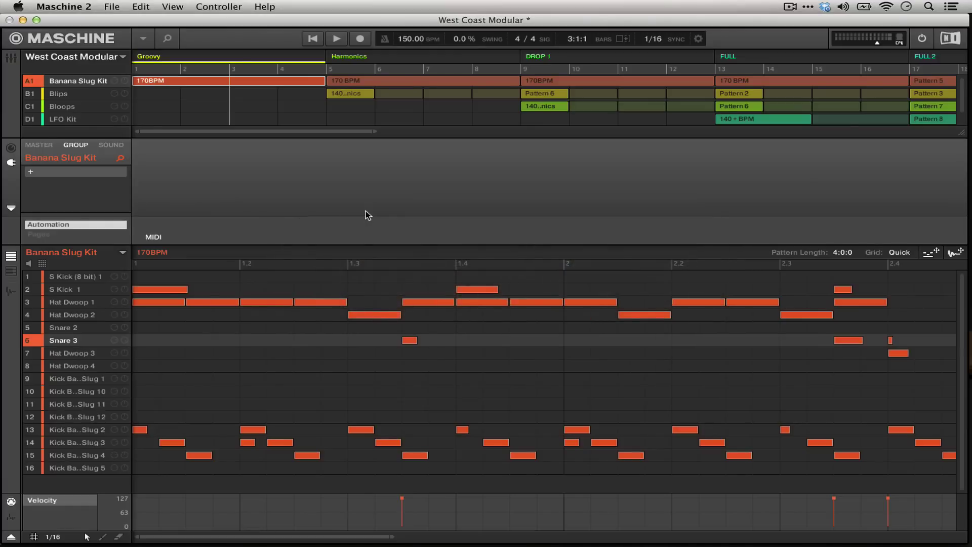
pyautogui.press('space')
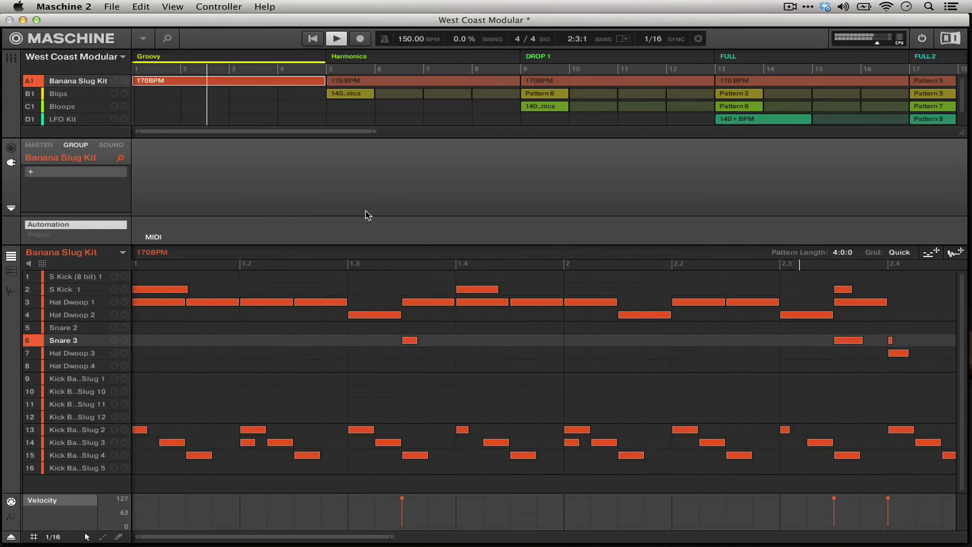
pyautogui.press('space')
# Step: Back in Live, scroll the arrangement from track 1 down to track 64 and back up
pyautogui.press('super+Tab')
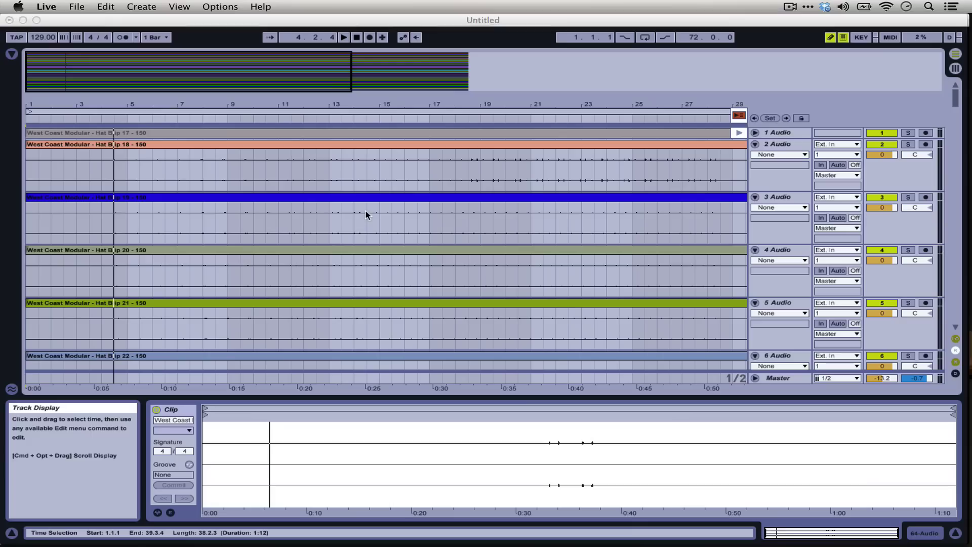
pyautogui.scroll(-20, 365, 211)
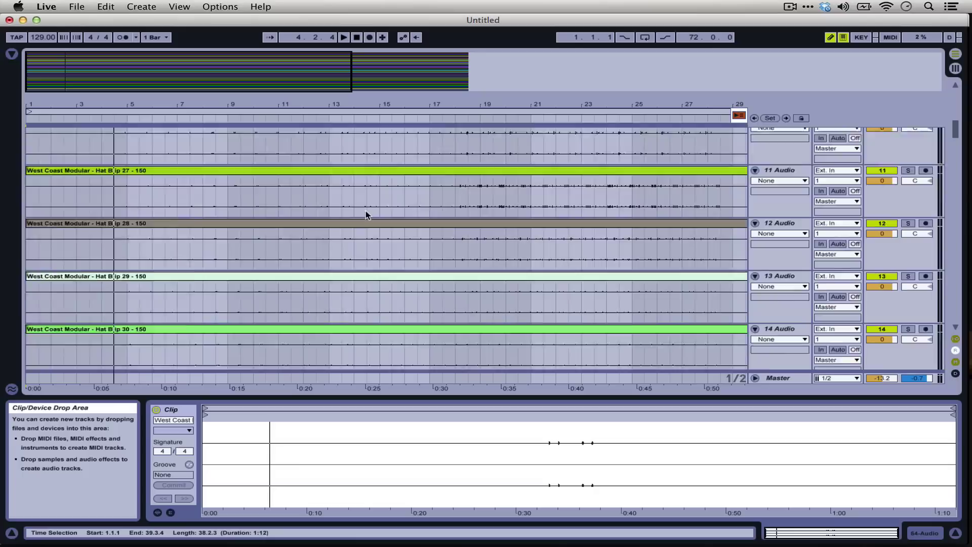
pyautogui.scroll(-3, 365, 213)
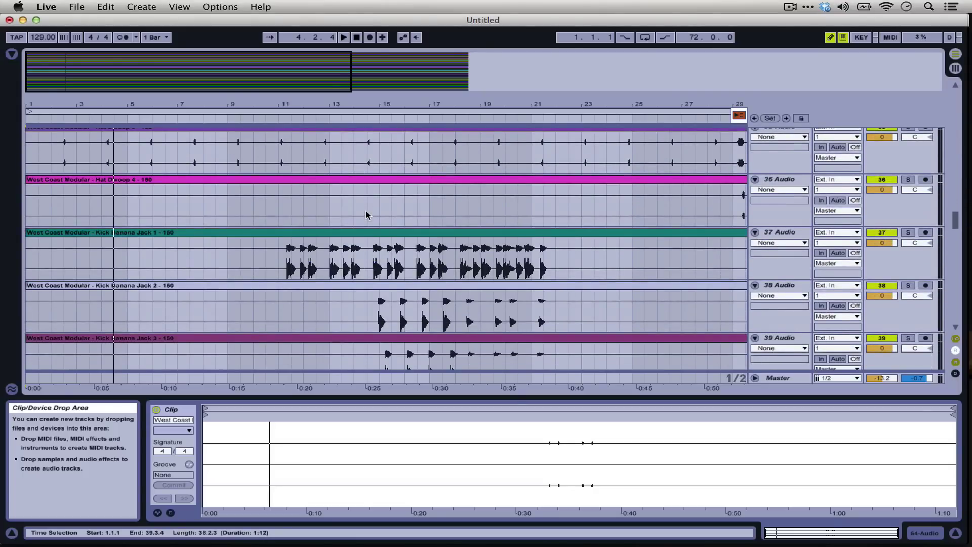
pyautogui.scroll(-10, 366, 213)
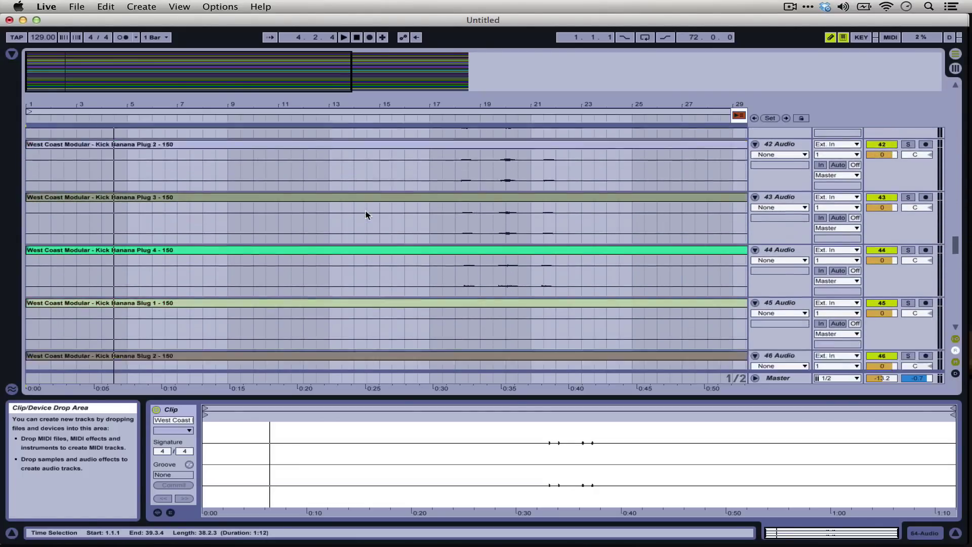
pyautogui.scroll(-15, 367, 216)
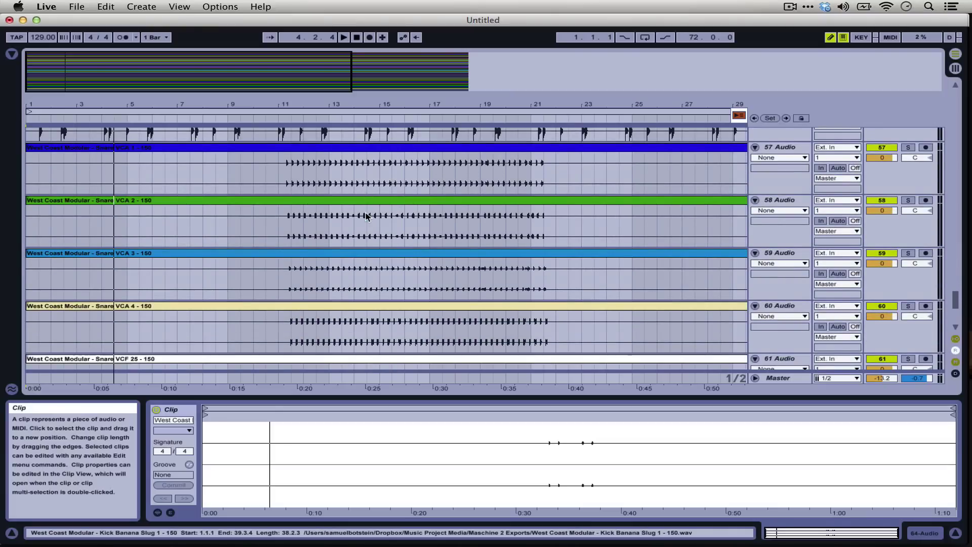
pyautogui.scroll(-3, 367, 217)
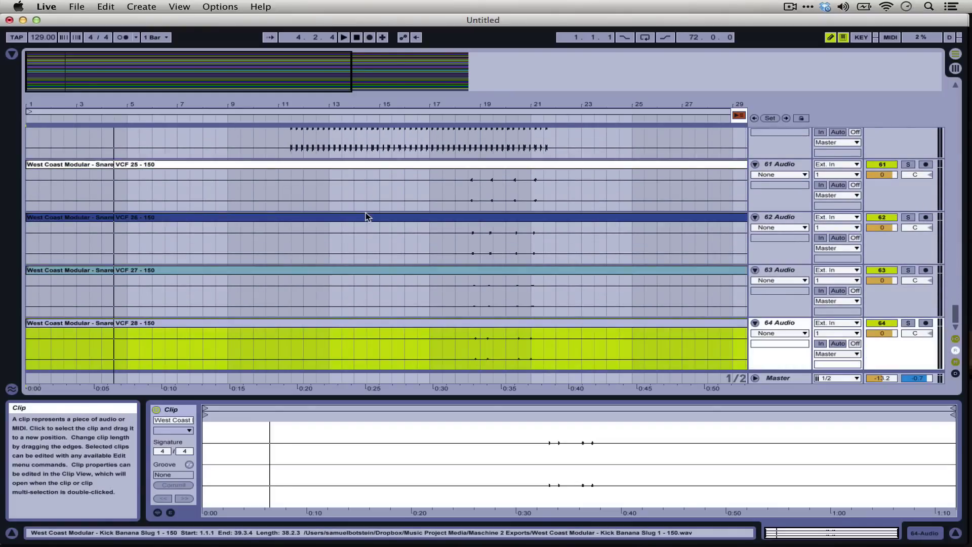
pyautogui.scroll(2, 343, 219)
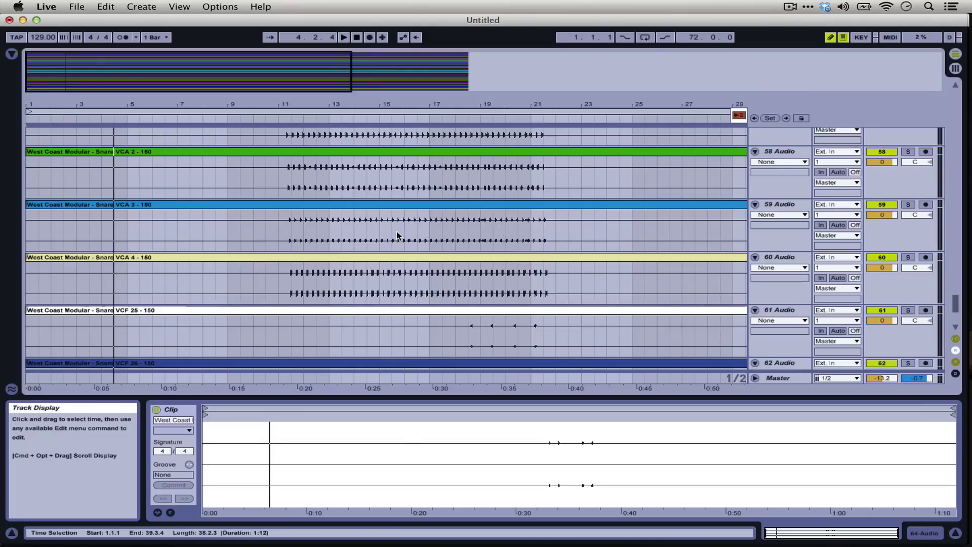
pyautogui.scroll(20, 396, 232)
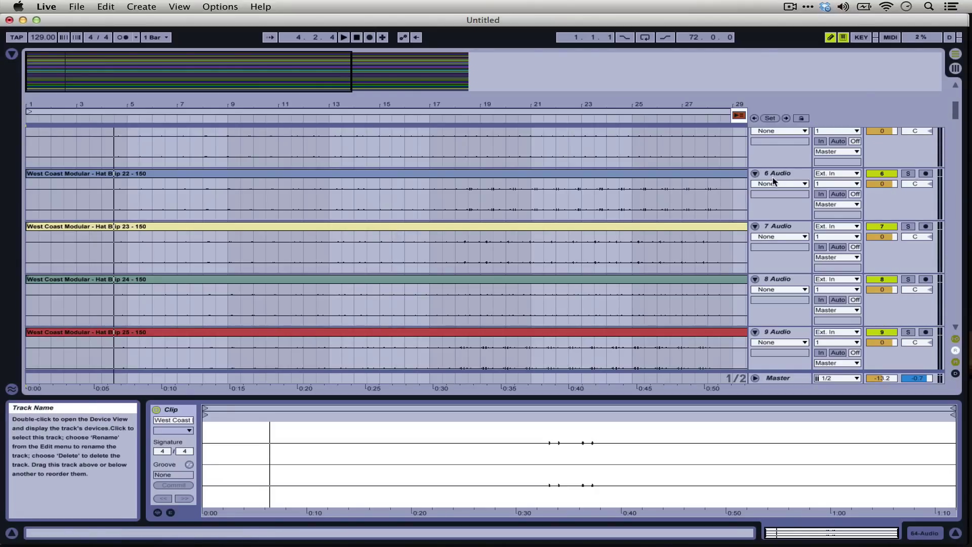
pyautogui.scroll(5, 376, 284)
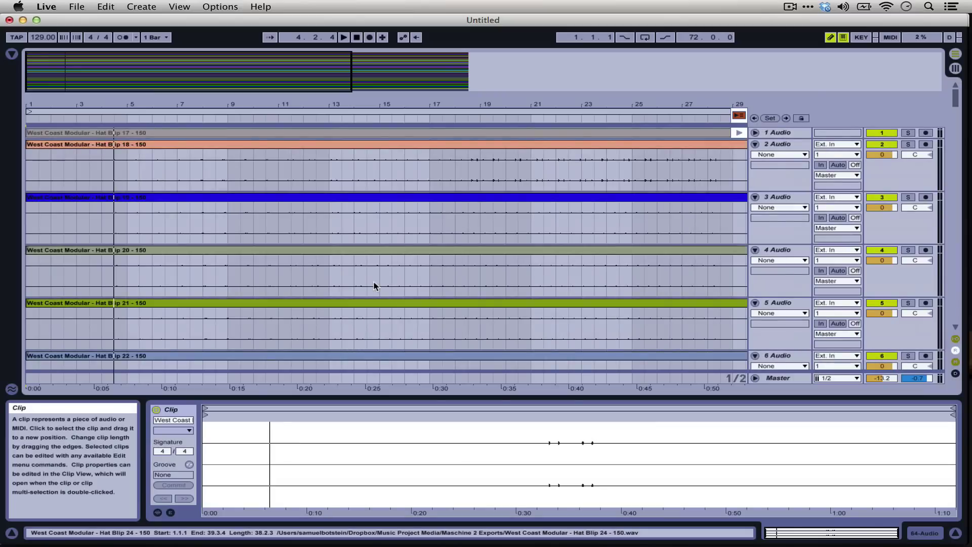
# Step: Show the file browser again and select the Kick Banana Slug 12 file
pyautogui.click(12, 54)
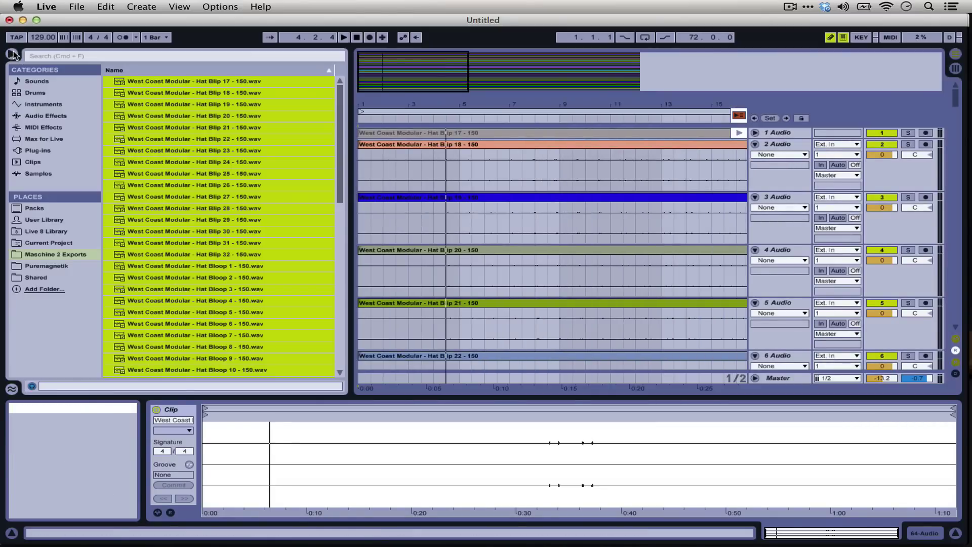
pyautogui.scroll(-10, 167, 199)
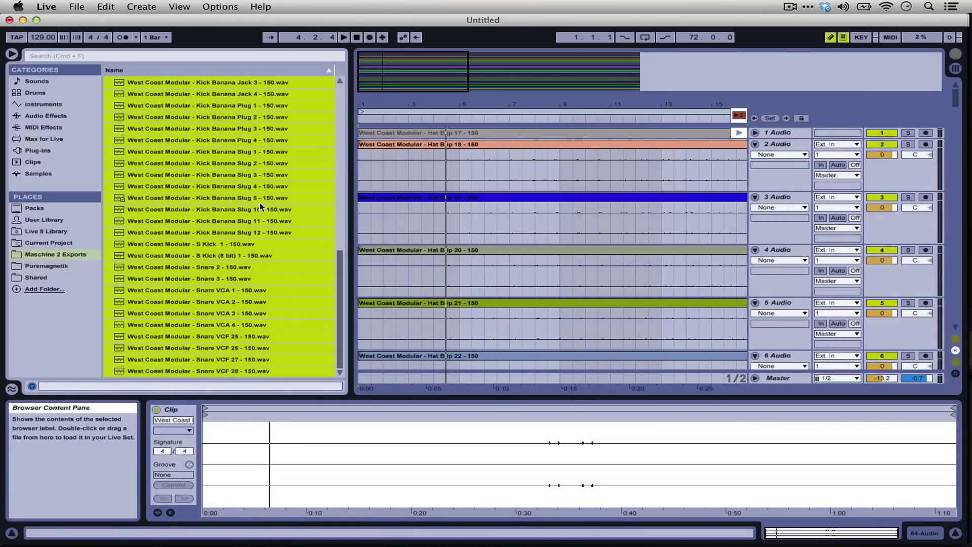
pyautogui.click(301, 232)
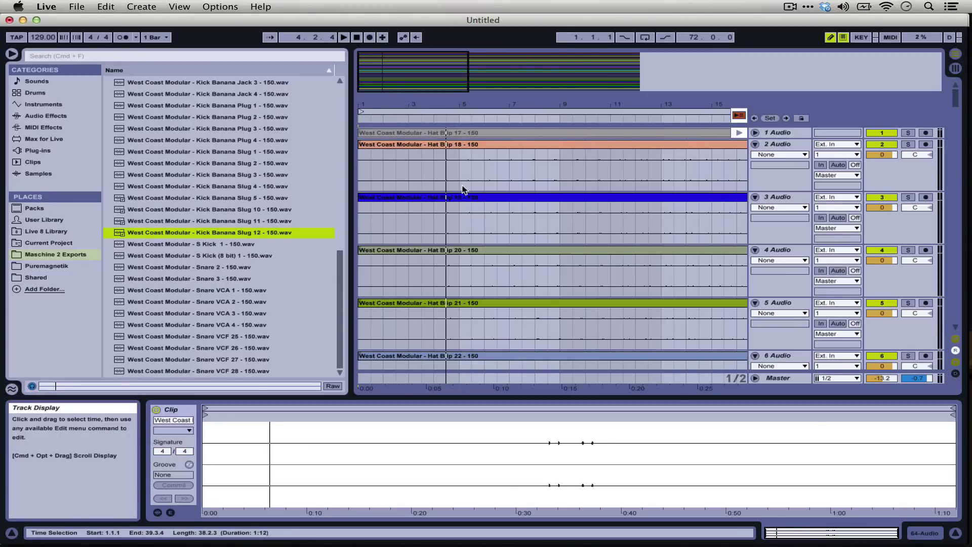
# Step: Drag the Banana Slug Kit 170BPM pattern audio from Maschine 2 onto Live's 3 Audio track
pyautogui.press('super+Tab')
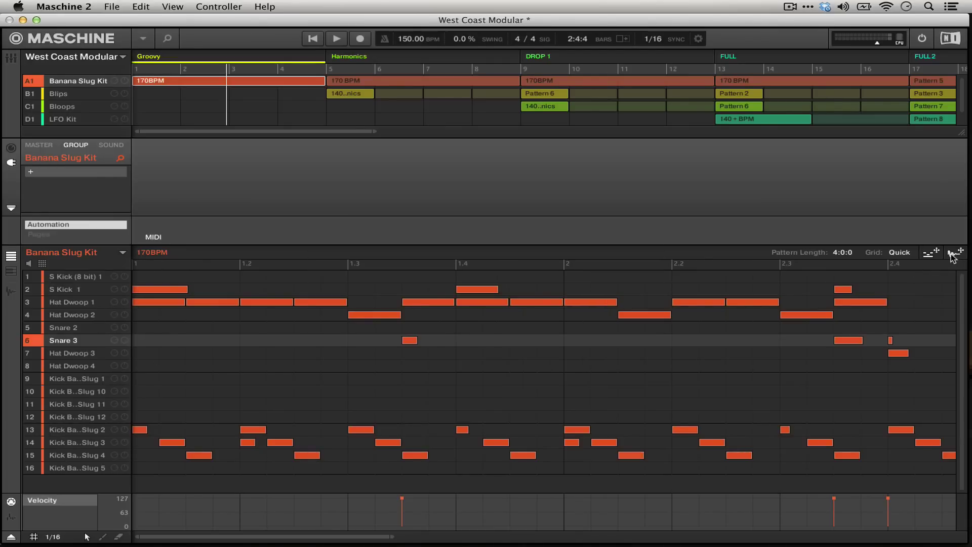
pyautogui.moveTo(955, 252); pyautogui.dragTo(498, 212)
pyautogui.press('super+Tab')
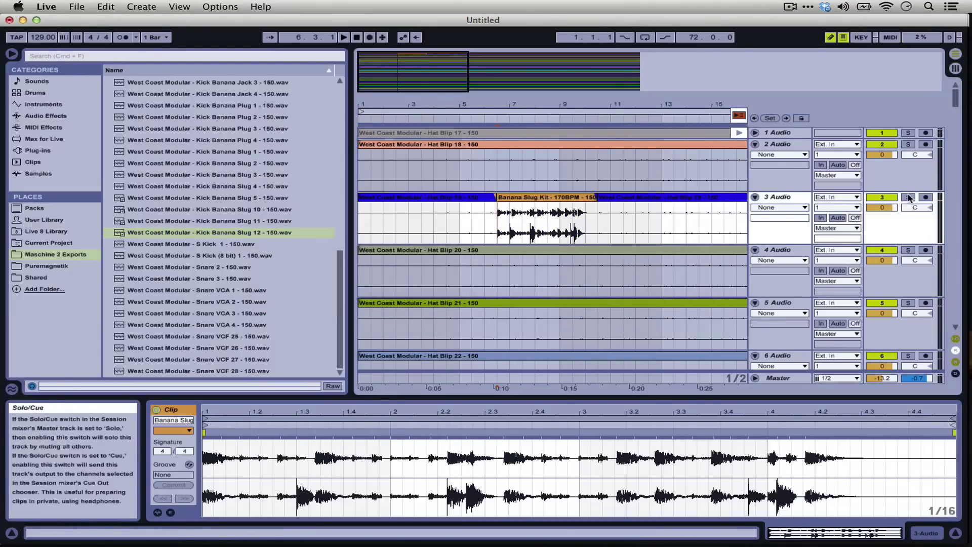
# Step: Play the new Banana Slug Kit clip in Live, then play Maschine 2's original pattern to compare
pyautogui.press('space')
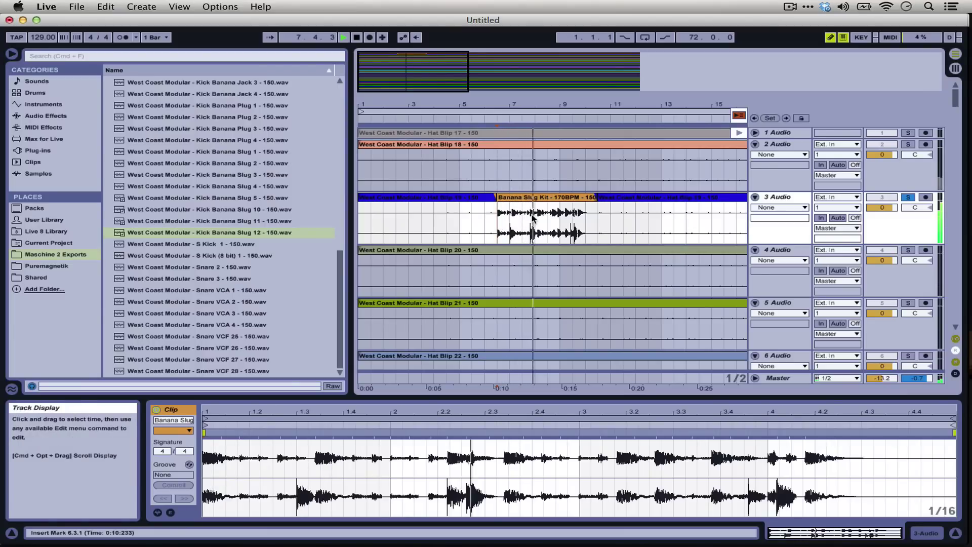
pyautogui.press('super+Tab')
pyautogui.press('space')
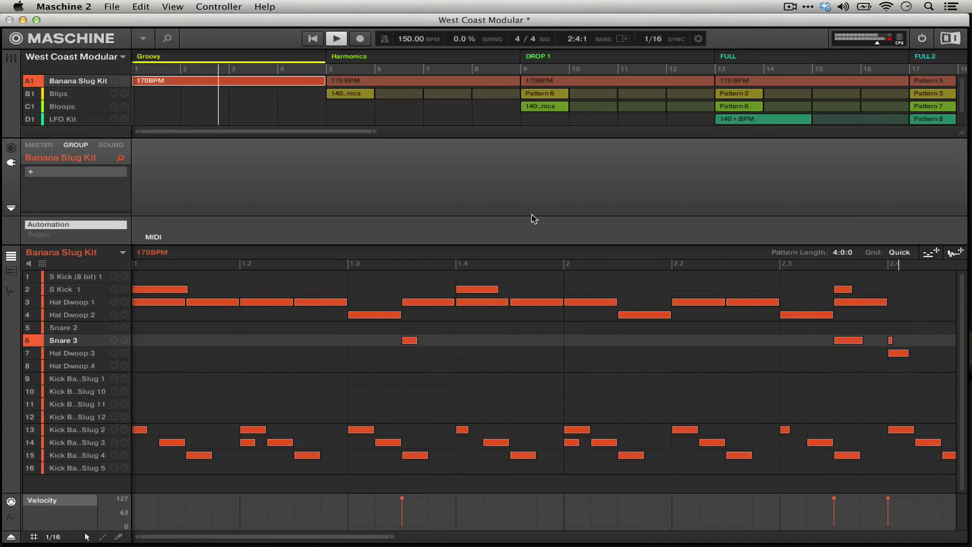
# Step: Stop Maschine, show the pattern as a piano roll, and drag the Snare 3 audio into Live
pyautogui.press('space')
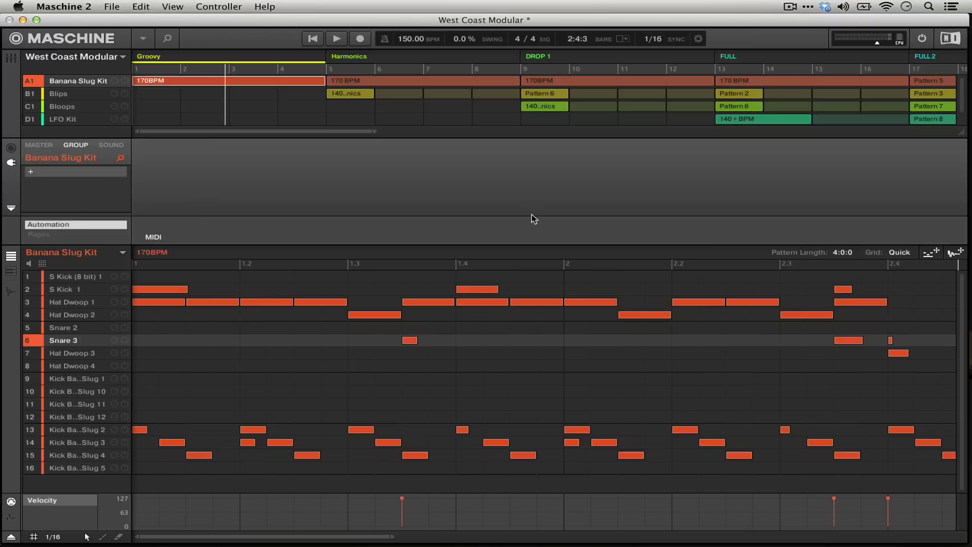
pyautogui.click(11, 272)
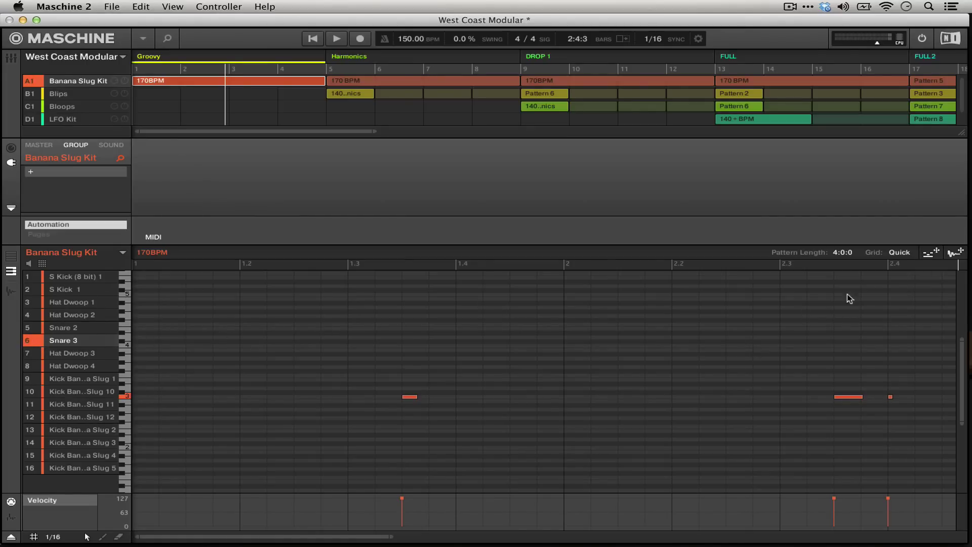
pyautogui.moveTo(943, 257); pyautogui.dragTo(506, 221)
pyautogui.press('super+Tab')
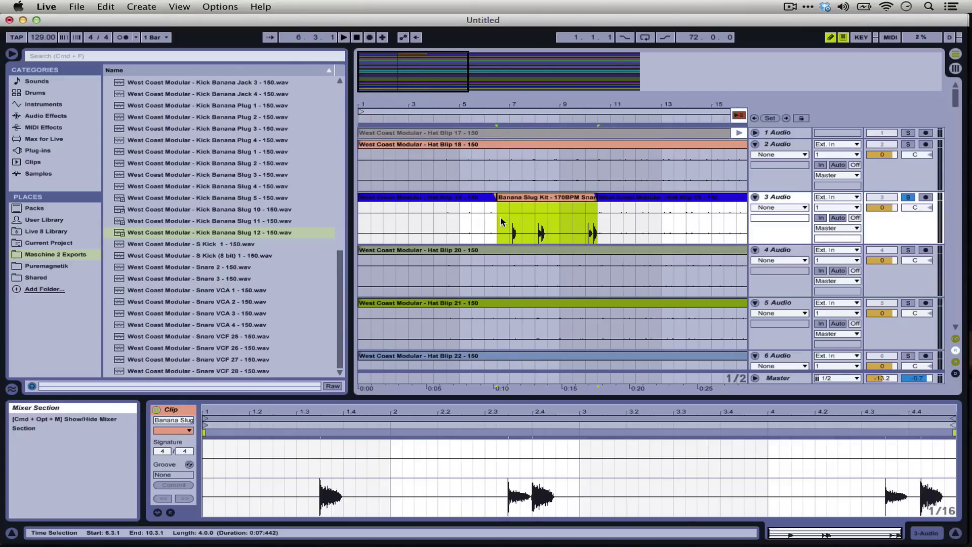
# Step: Play the Banana Slug Kit - 170BPM Snare clip on 3 Audio and compare it against Maschine's pattern
pyautogui.press('space')
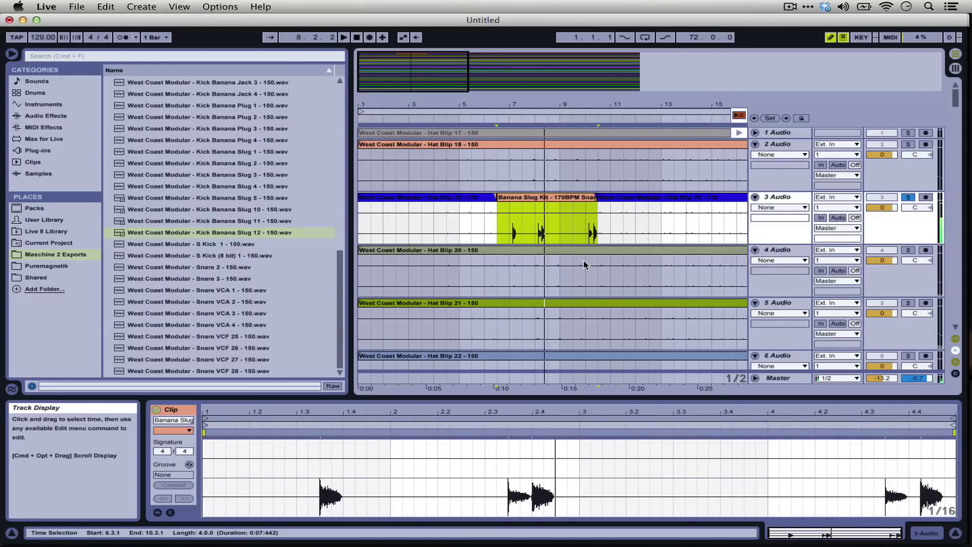
pyautogui.press('super+Tab')
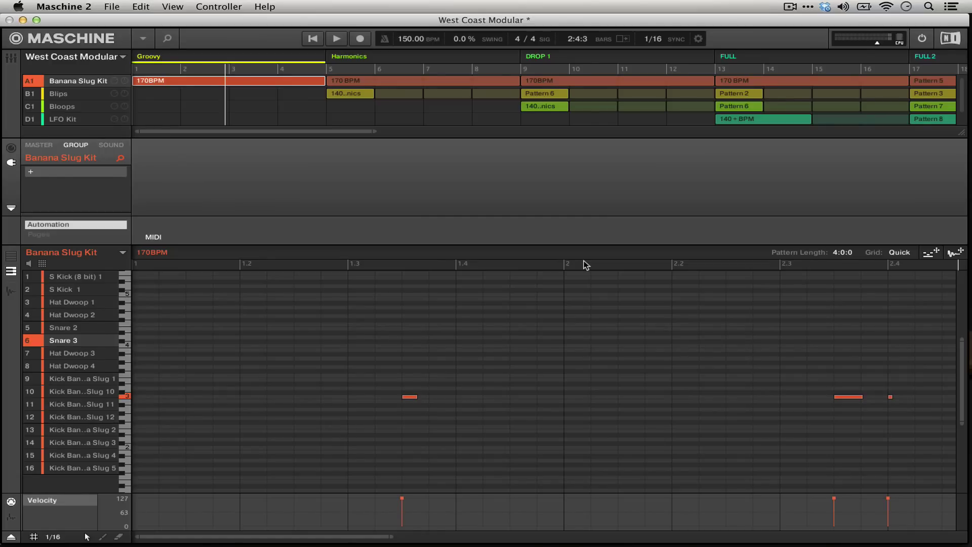
pyautogui.press('super+Tab')
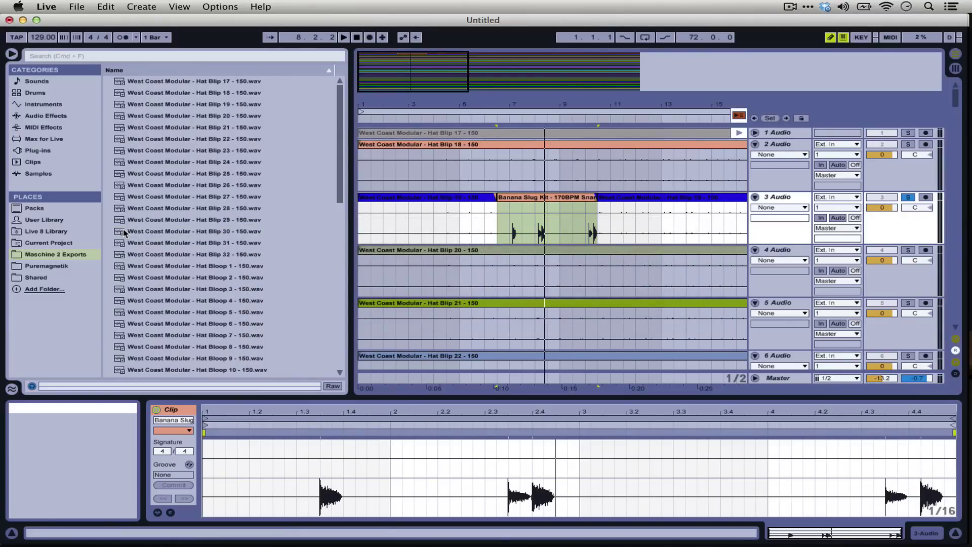
pyautogui.scroll(-10, 124, 233)
pyautogui.click(124, 233)
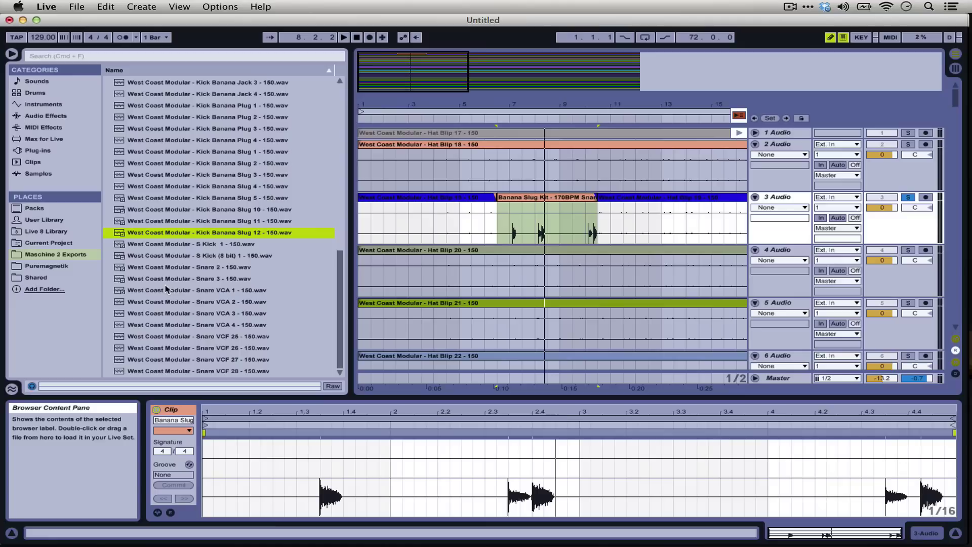
pyautogui.scroll(8, 269, 238)
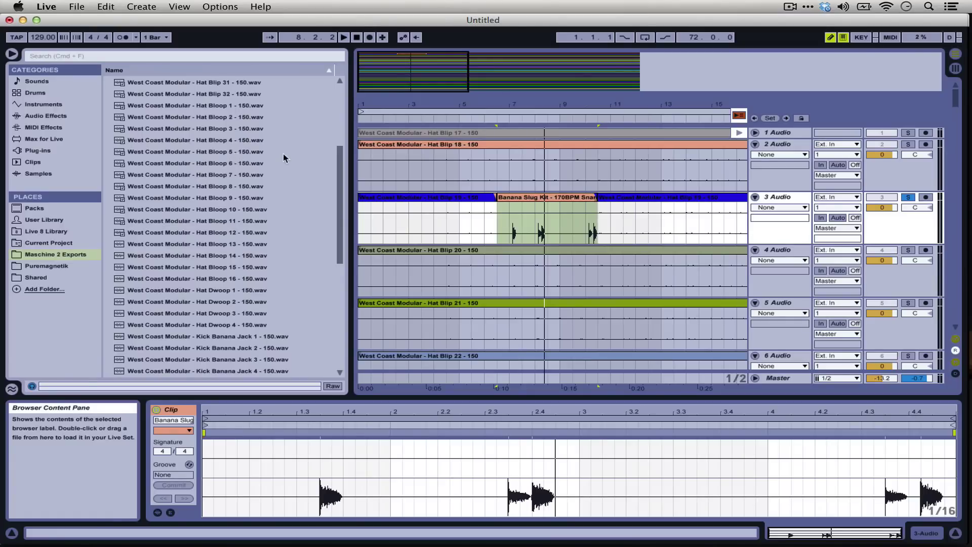
pyautogui.scroll(5, 284, 155)
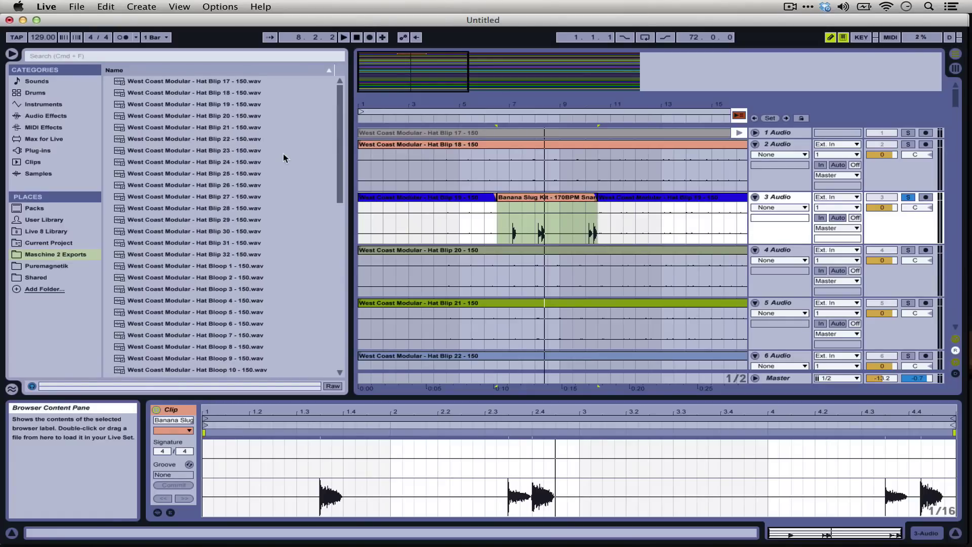
pyautogui.click(563, 209)
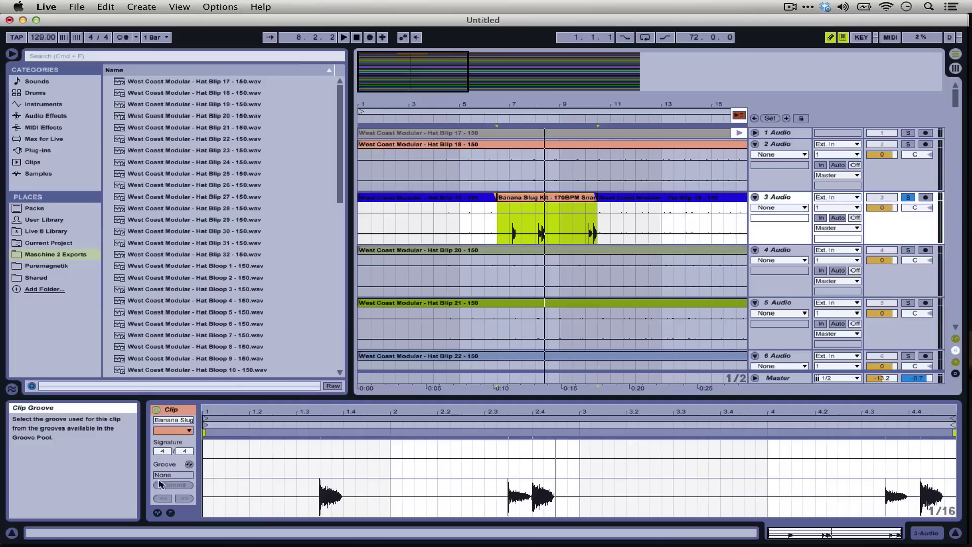
# Step: Show the snare clip's Sample box at 150.00 BPM, then bring Maschine 2 forward
pyautogui.click(157, 512)
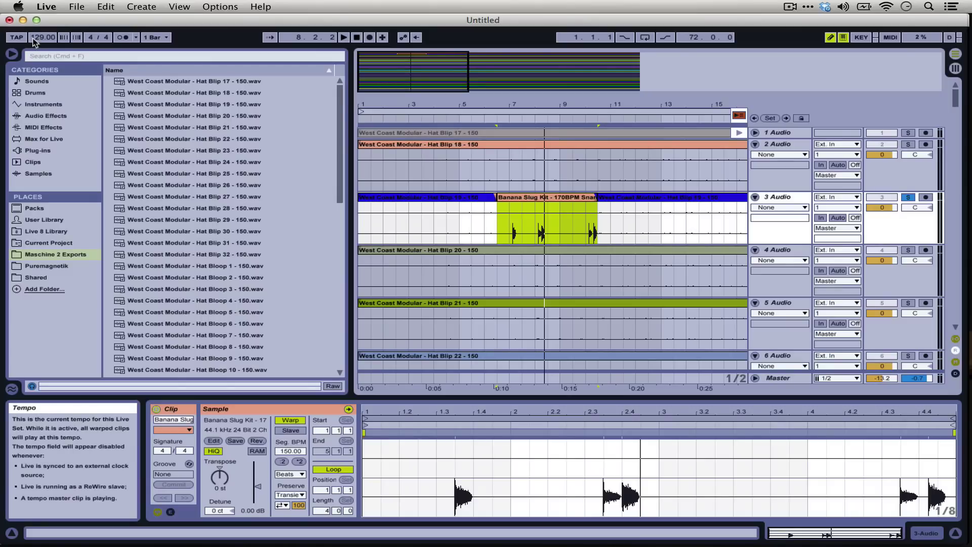
pyautogui.press('super+Tab')
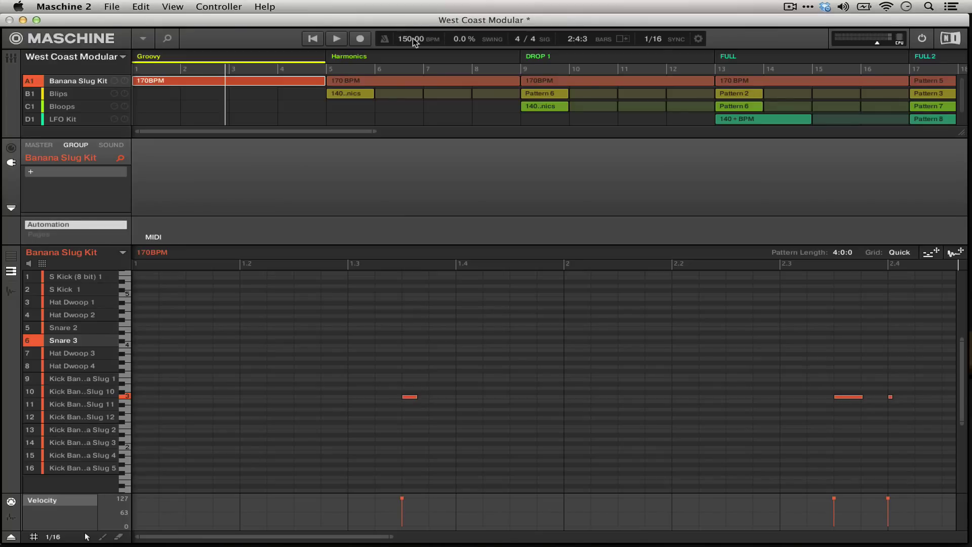
# Step: After confirming Maschine's 150.00 BPM tempo, return to the snare clip in Ableton Live
pyautogui.press('super+Tab')
pyautogui.click(169, 233)
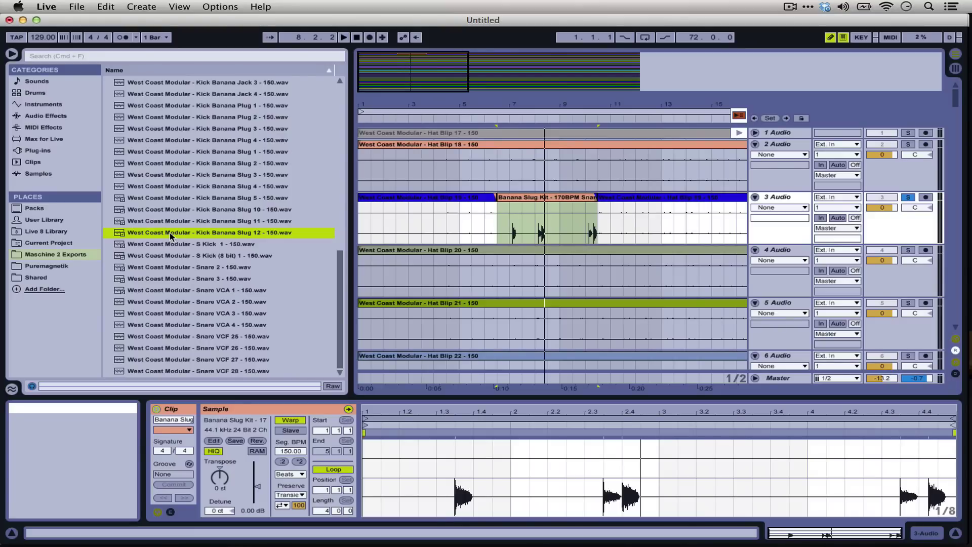
# Step: Bring Maschine 2 forward with the Snare 3 piano roll at 150 BPM
pyautogui.press('super+Tab')
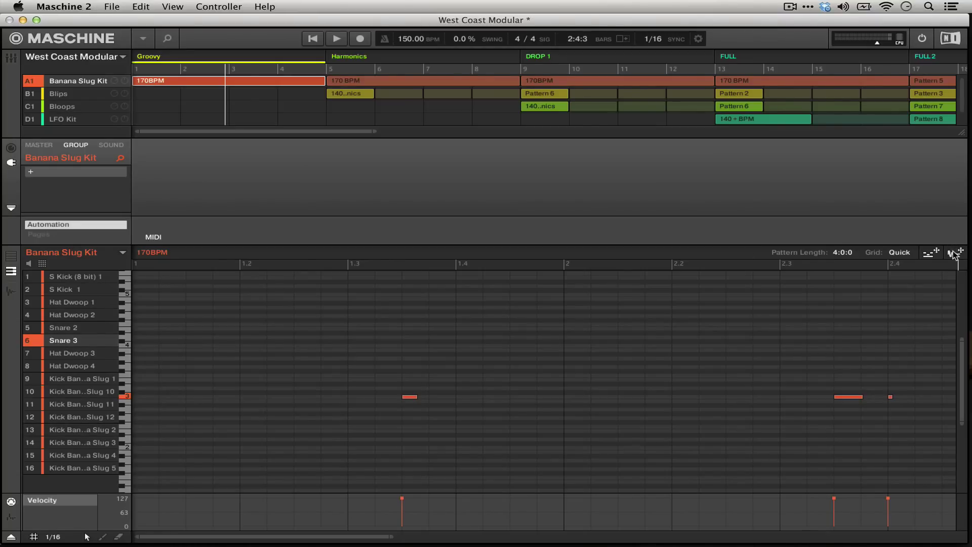
# Step: Drag the snare audio from Maschine onto Live's 3 Audio track and zoom in on one hit
pyautogui.moveTo(953, 254); pyautogui.dragTo(499, 216)
pyautogui.press('super+Tab')
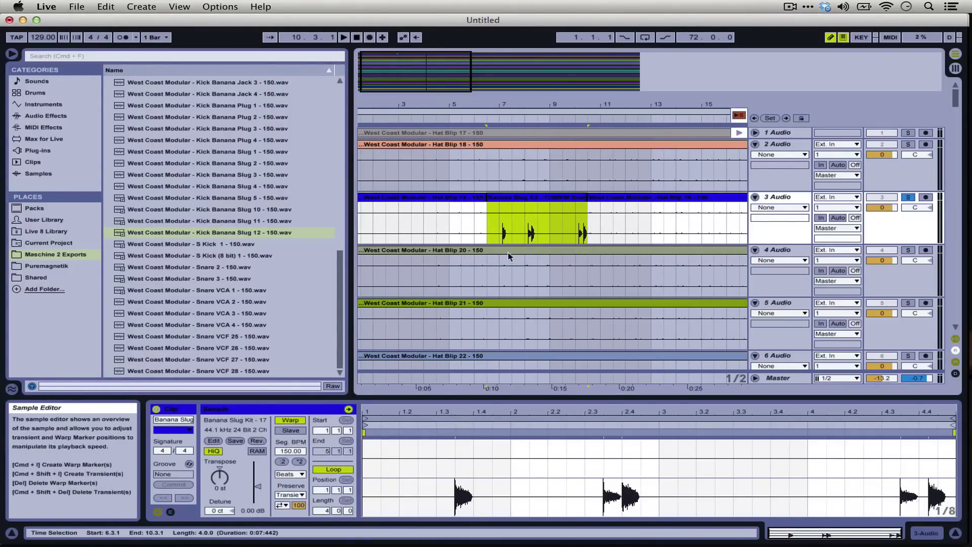
pyautogui.moveTo(528, 98); pyautogui.dragTo(526, 218)
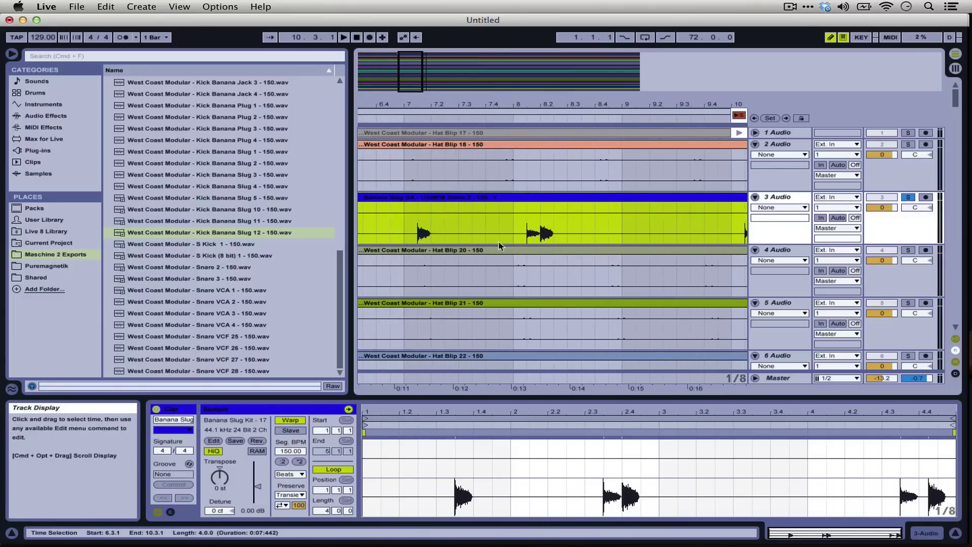
pyautogui.click(527, 233)
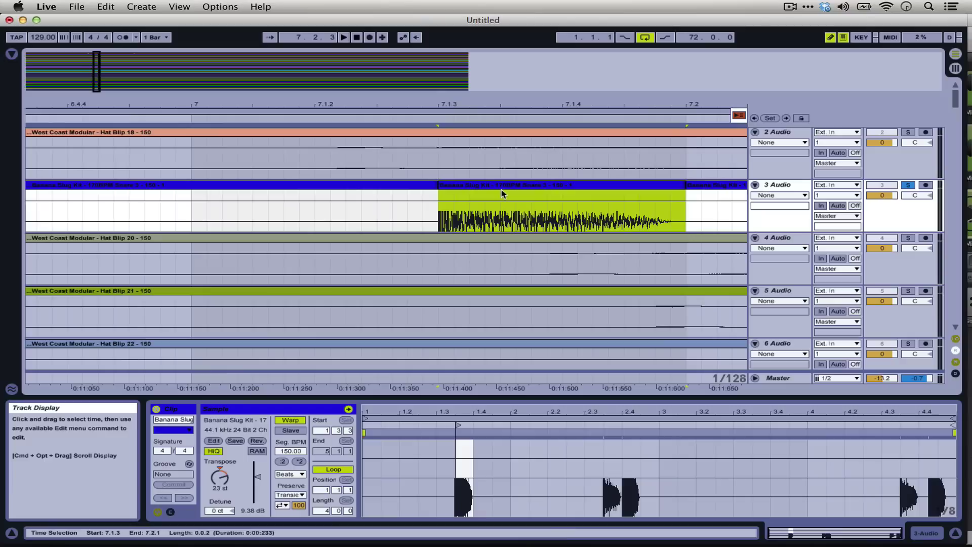
# Step: Crop the Snare 3 clip down to the single hit spanning 7.1.3–7.2.1 and pick it up
pyautogui.rightClick(484, 189)
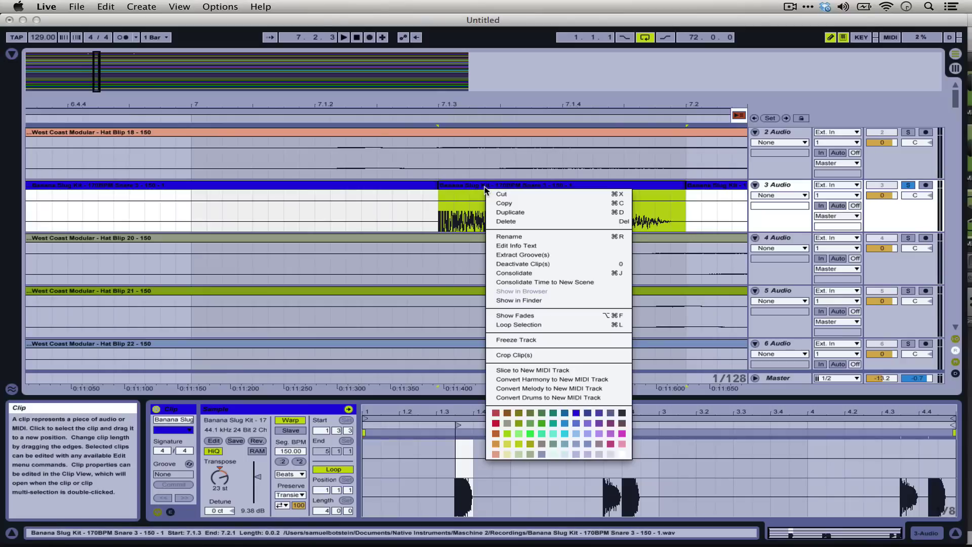
pyautogui.click(522, 354)
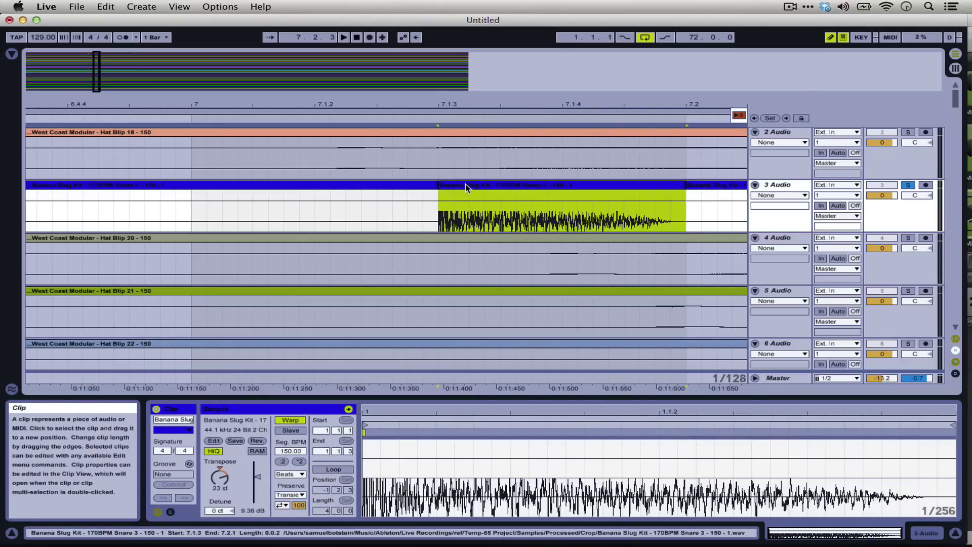
pyautogui.click(466, 189)
# Step: Load the cropped snare into Maschine's sound slot 6, audition the song, then return to Live
pyautogui.press('super+Tab')
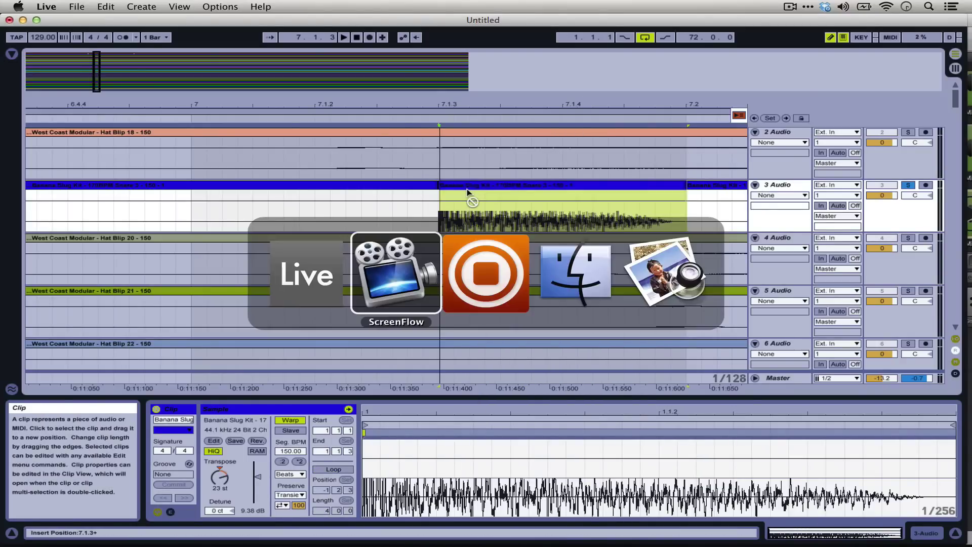
pyautogui.press('super+Tab')
pyautogui.moveTo(467, 189); pyautogui.dragTo(64, 342)
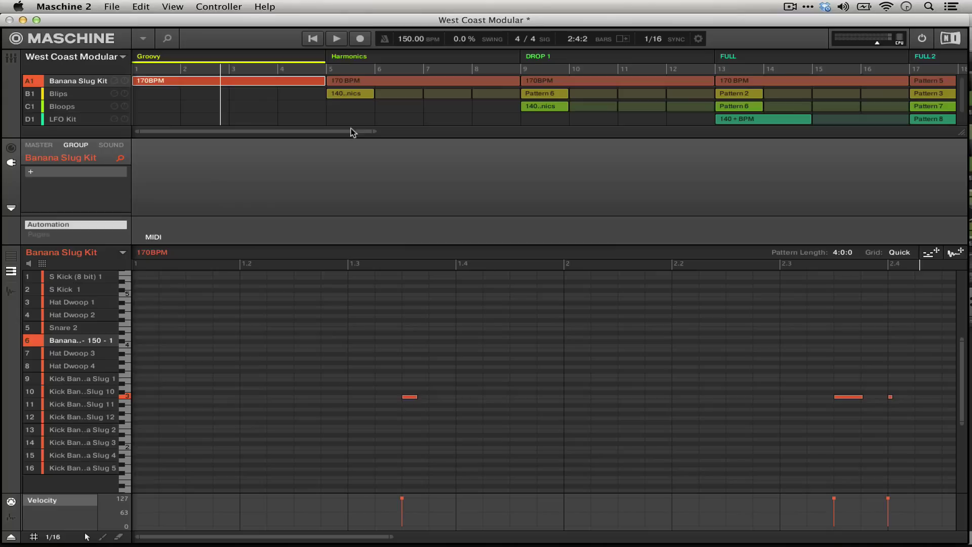
pyautogui.click(314, 38)
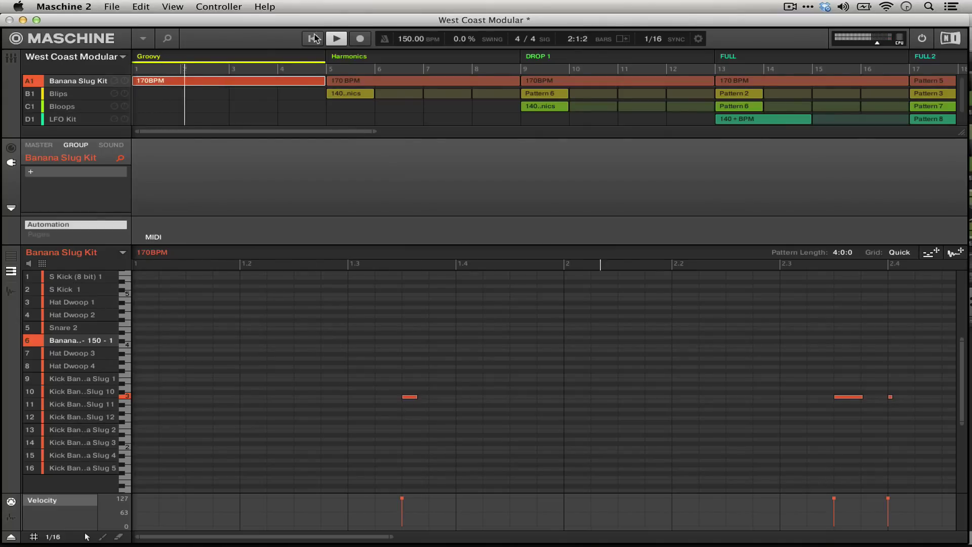
pyautogui.press('space')
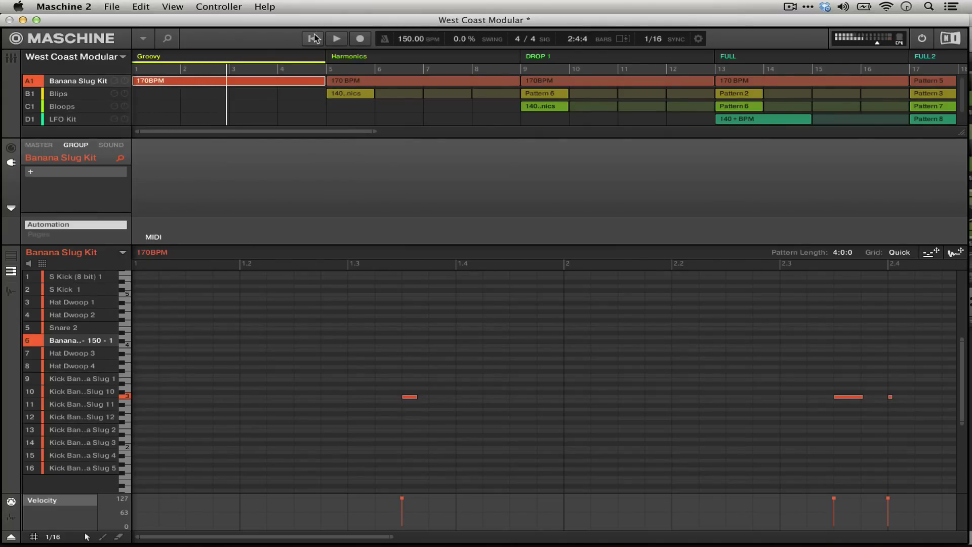
pyautogui.press('super+Tab')
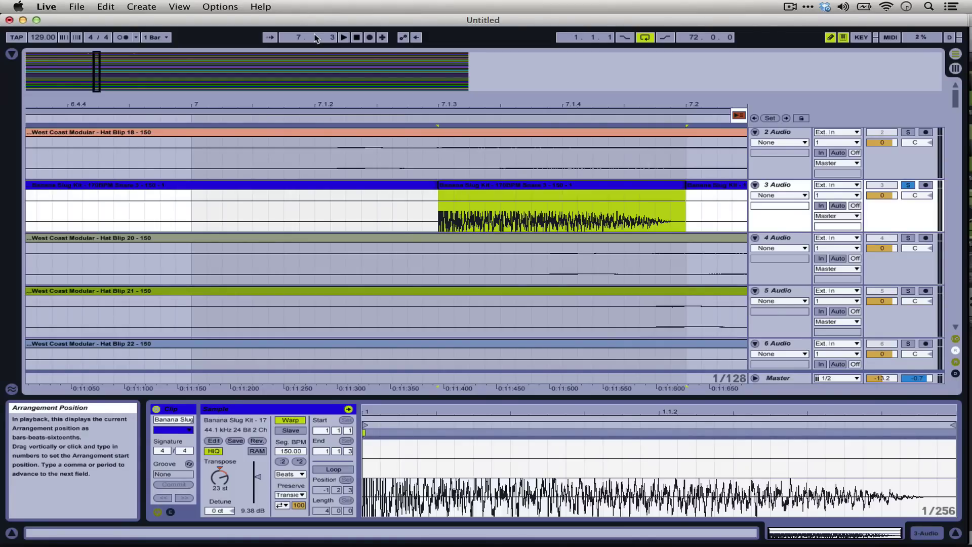
# Step: Open Maschine 2 Preferences and show the User folders on the Library page
pyautogui.press('super+Tab')
pyautogui.click(63, 6)
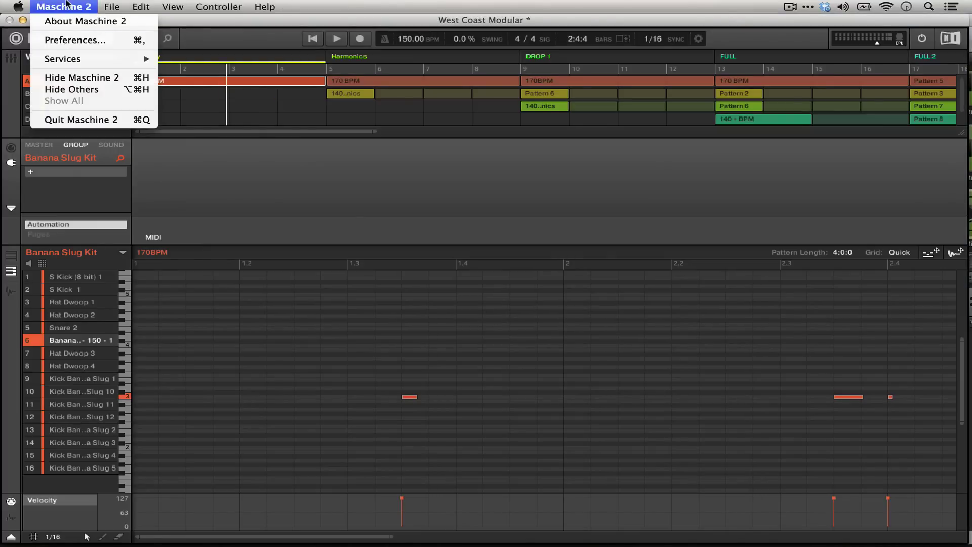
pyautogui.click(65, 40)
pyautogui.click(232, 198)
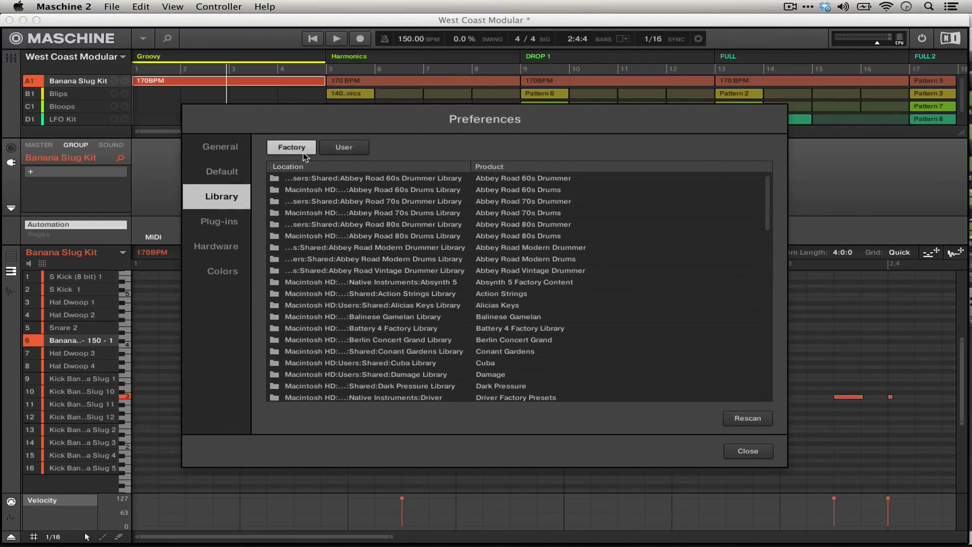
pyautogui.scroll(-15, 326, 220)
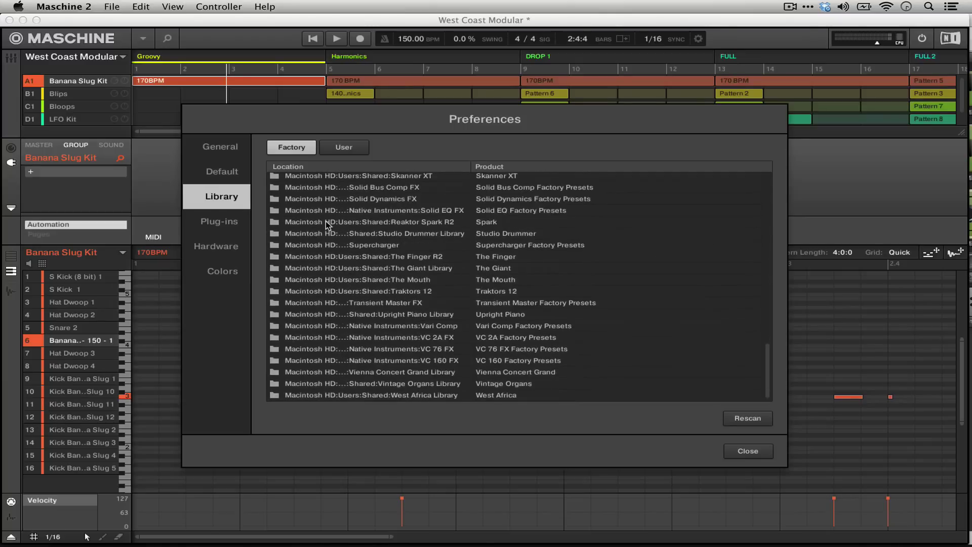
pyautogui.scroll(10, 326, 221)
pyautogui.scroll(5, 326, 221)
pyautogui.click(346, 151)
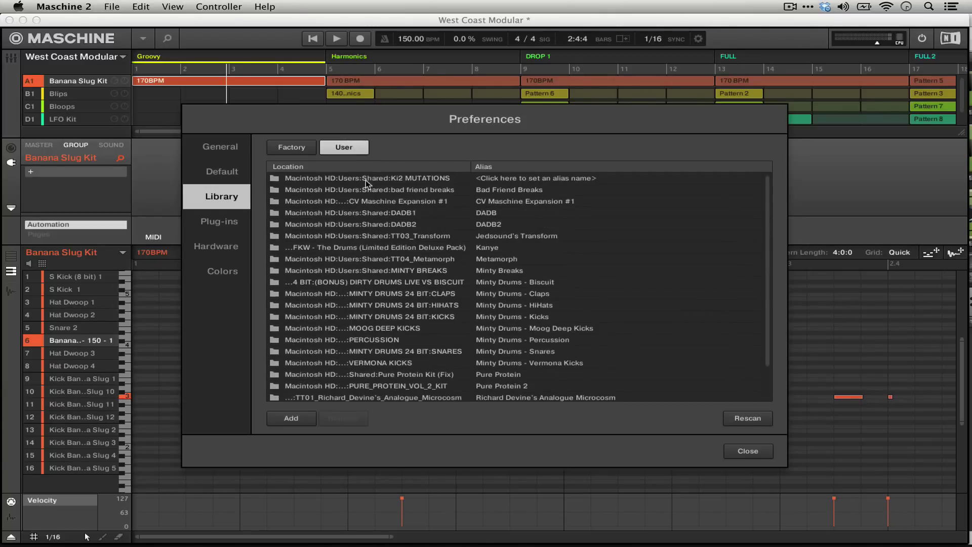
pyautogui.scroll(-3, 405, 245)
pyautogui.scroll(3, 405, 245)
# Step: Open the Add Directory chooser and browse from Music into the Ableton folder
pyautogui.click(296, 419)
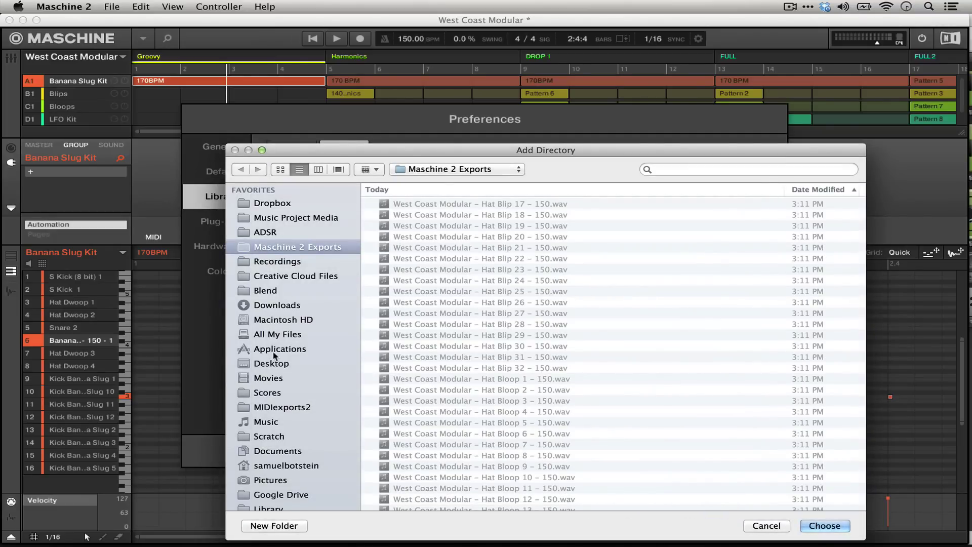
pyautogui.click(278, 416)
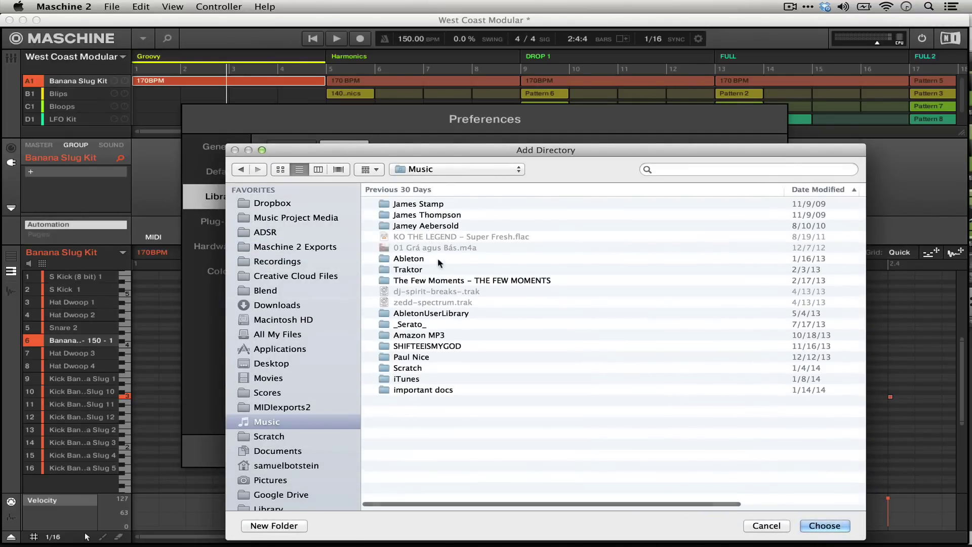
pyautogui.click(420, 259)
pyautogui.doubleClick(420, 258)
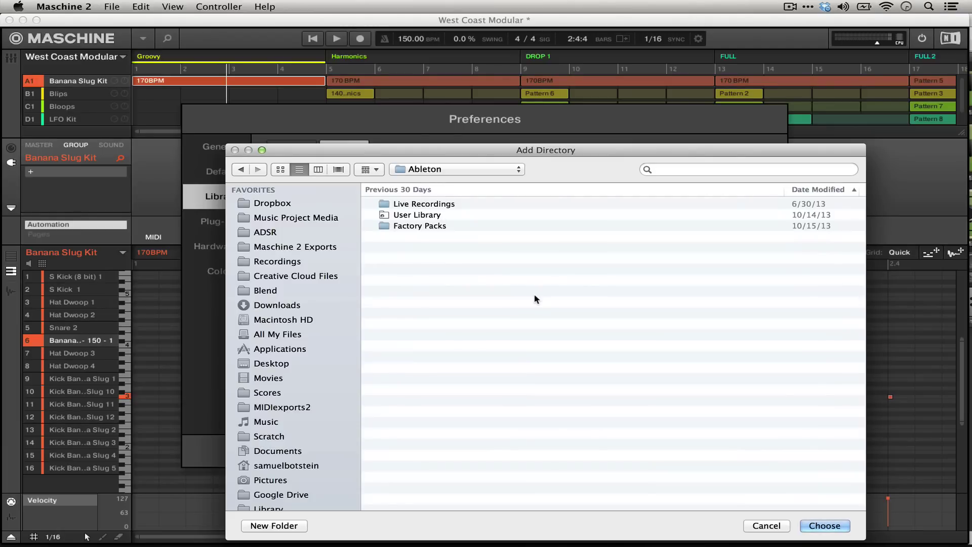
# Step: Open the Live Recordings folder inside Ableton
pyautogui.click(451, 207)
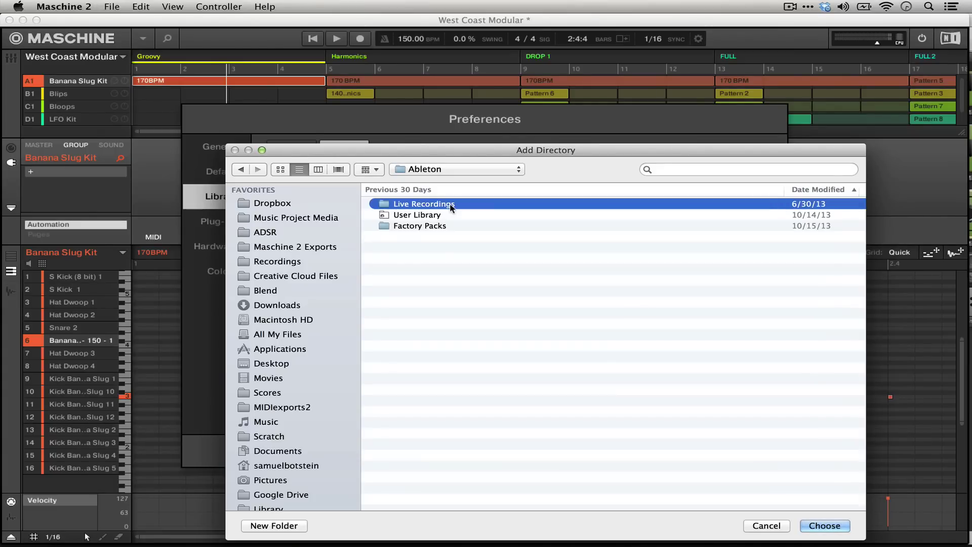
pyautogui.click(411, 227)
pyautogui.click(405, 213)
pyautogui.click(403, 205)
pyautogui.doubleClick(420, 203)
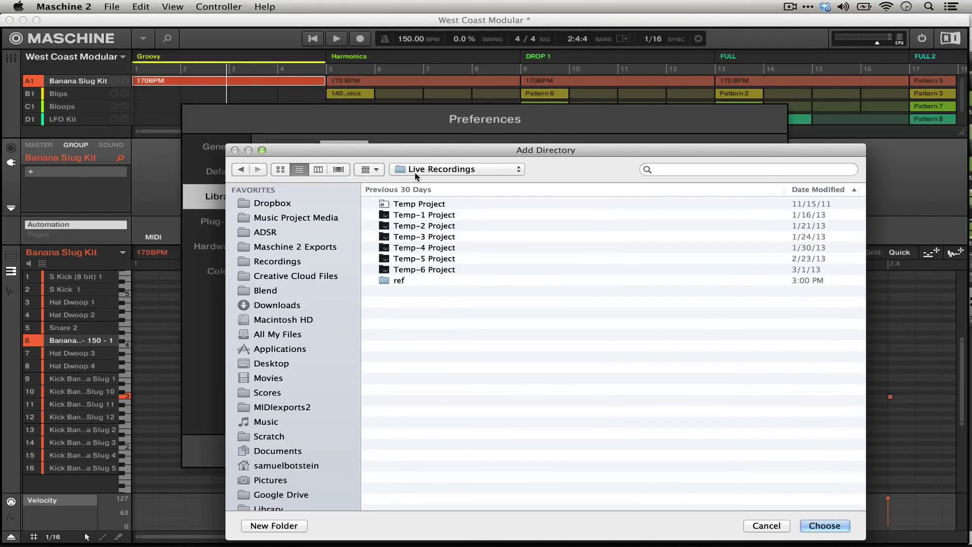
# Step: Add Ableton's Live Recordings folder to Maschine's user library, alias it 'Live Recordings', and rescan it
pyautogui.click(833, 527)
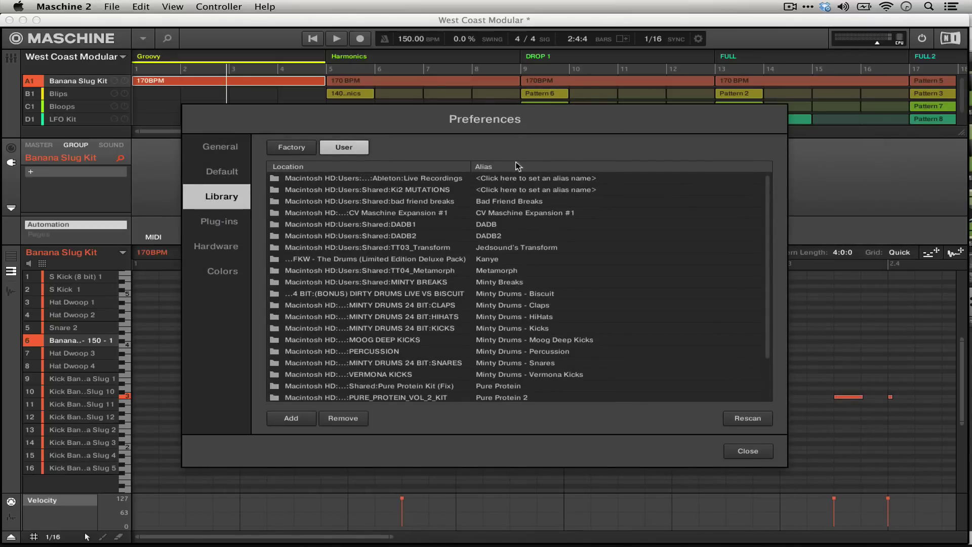
pyautogui.click(522, 177)
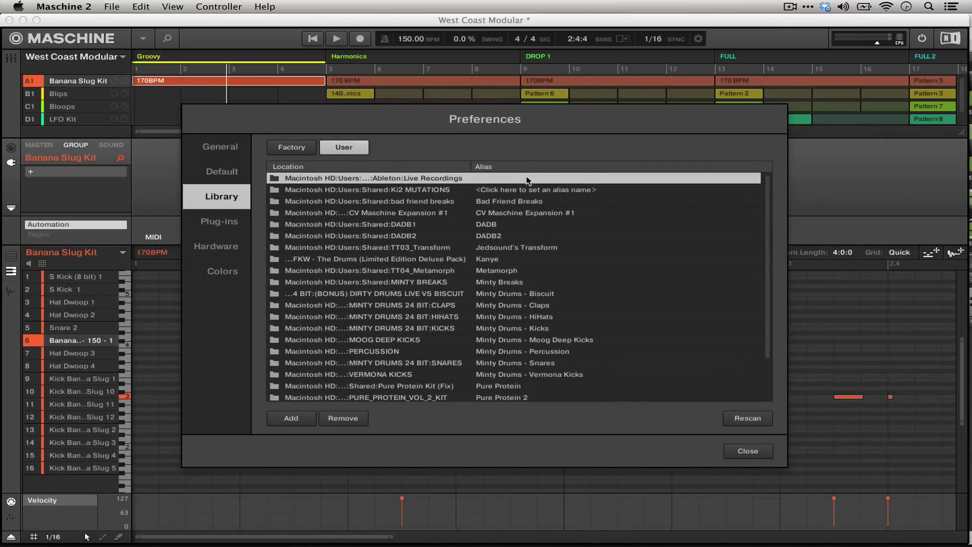
pyautogui.write('Live Recordings')
pyautogui.click(735, 419)
# Step: Close Preferences and show the User sample products in Maschine's library browser
pyautogui.click(740, 453)
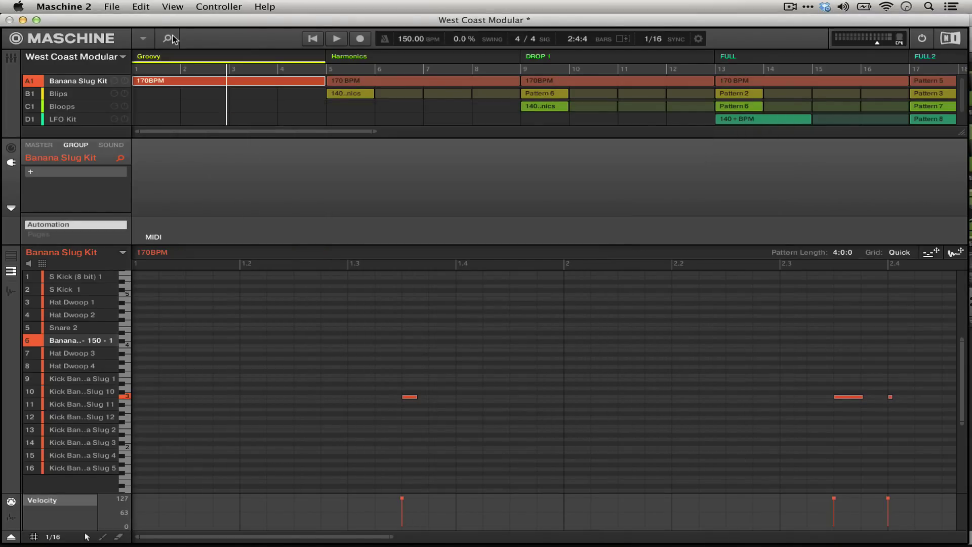
pyautogui.click(168, 38)
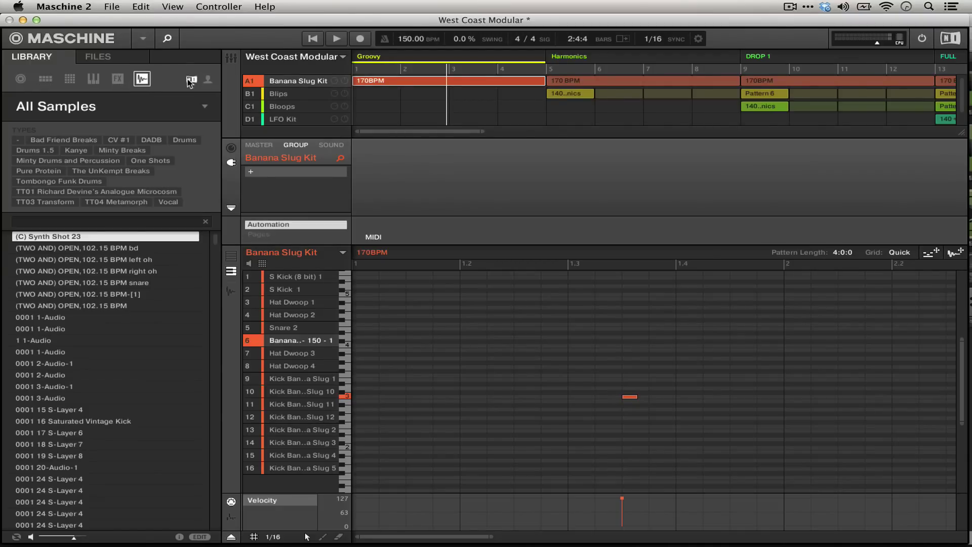
pyautogui.click(191, 79)
pyautogui.click(207, 79)
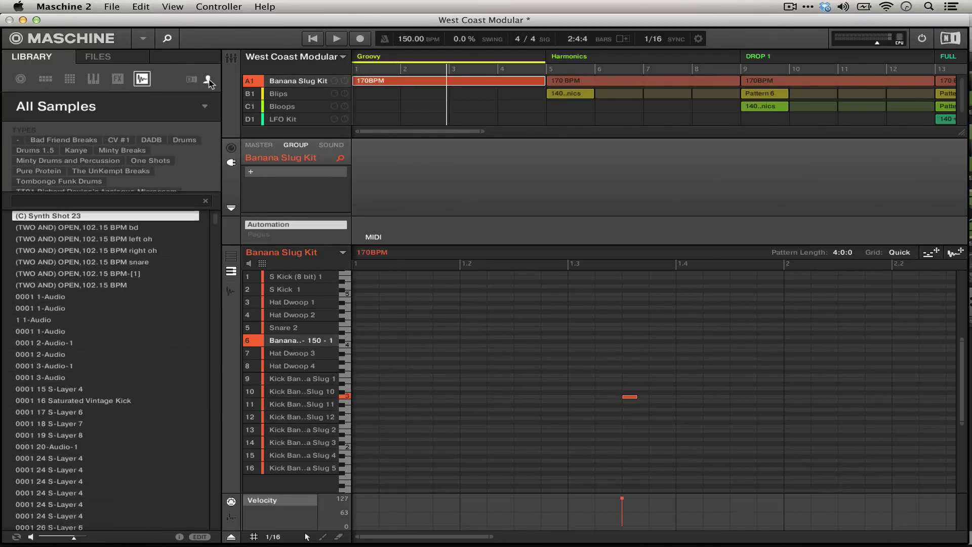
pyautogui.click(45, 114)
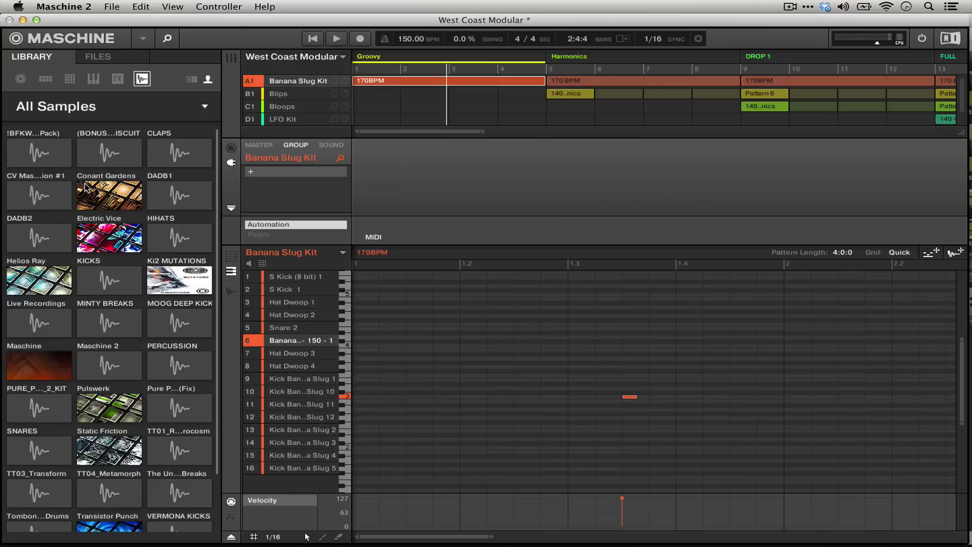
# Step: Open the Live Recordings tile and scroll through its Ableton audio files like 0003 1-Audio
pyautogui.scroll(-2, 86, 190)
pyautogui.click(60, 266)
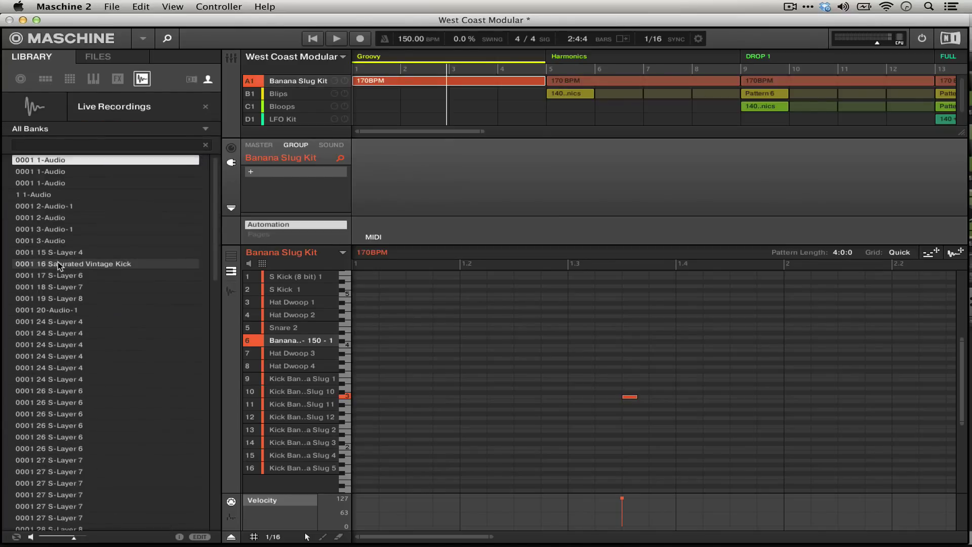
pyautogui.scroll(-10, 96, 287)
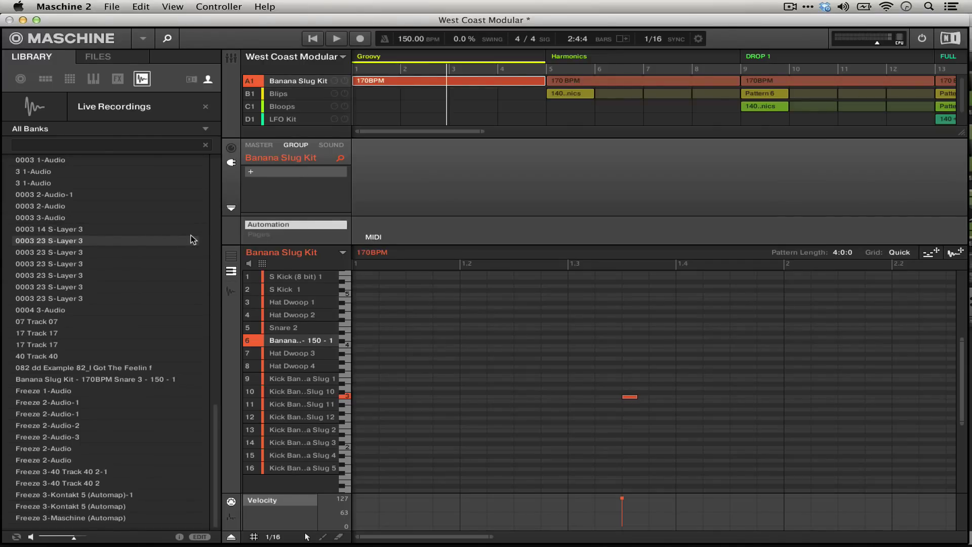
# Step: Hide the browser and drag the Maschine snare pattern as MIDI onto Live's 4 MIDI track
pyautogui.press('super+b')
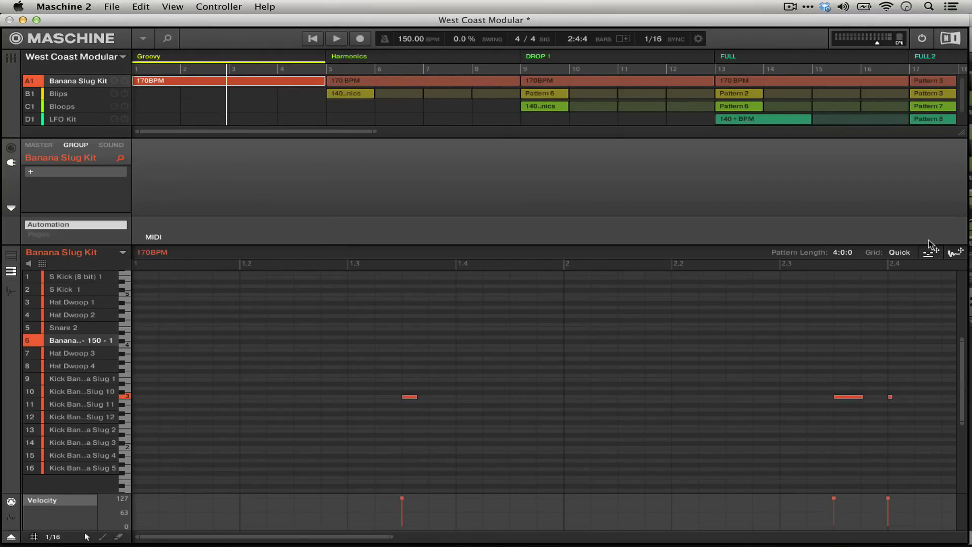
pyautogui.moveTo(931, 249); pyautogui.dragTo(157, 269)
pyautogui.press('super+Tab')
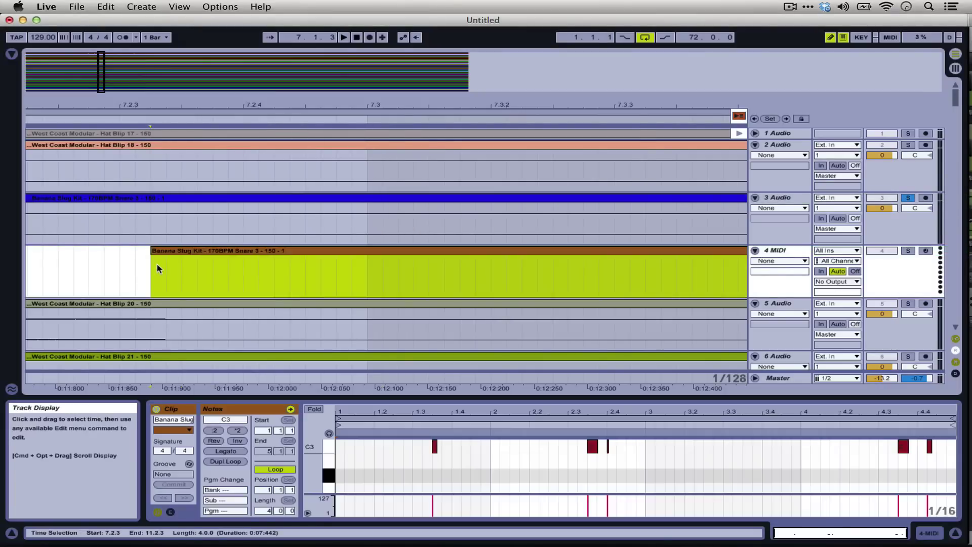
# Step: Split the MIDI clip at 8.1.1 and consolidate the right-hand part
pyautogui.hscroll(5, 202, 265)
pyautogui.click(428, 272)
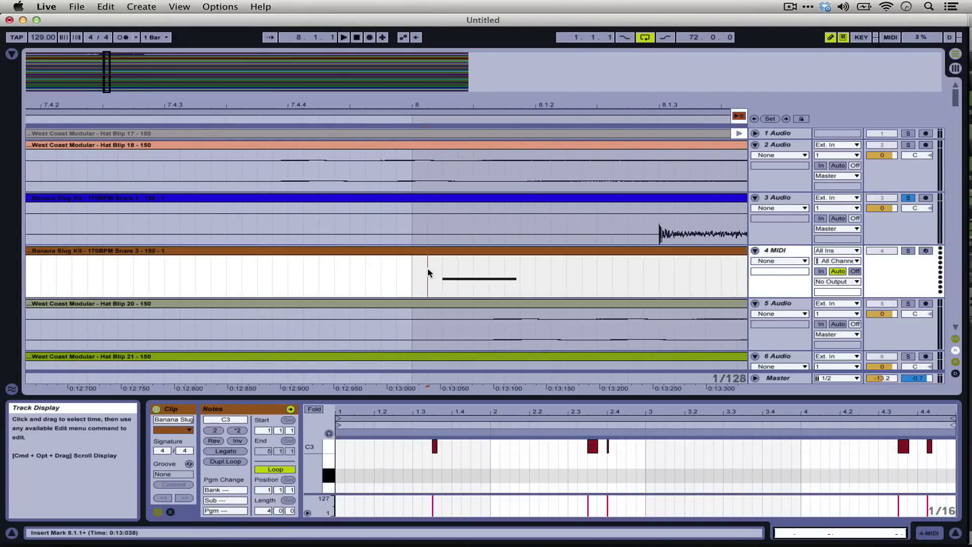
pyautogui.press('super+e')
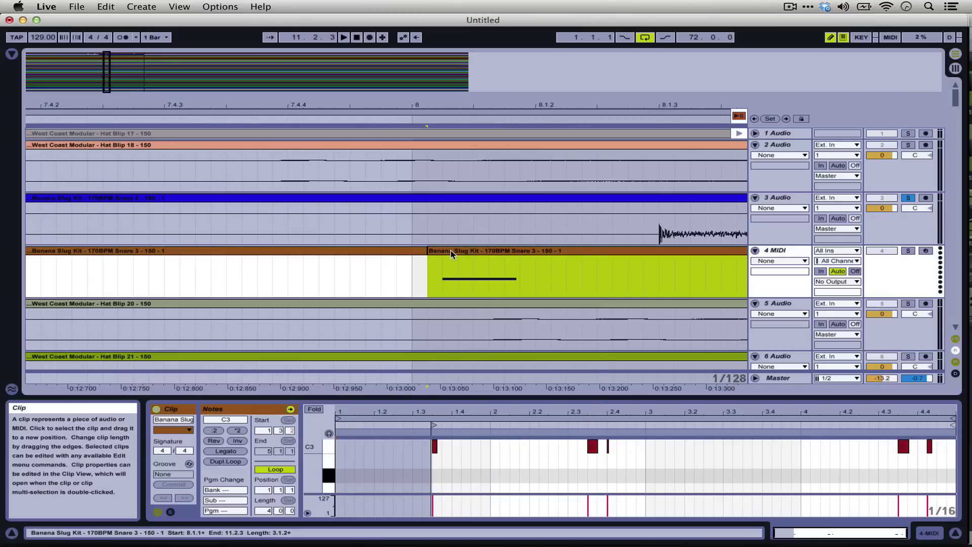
pyautogui.rightClick(451, 252)
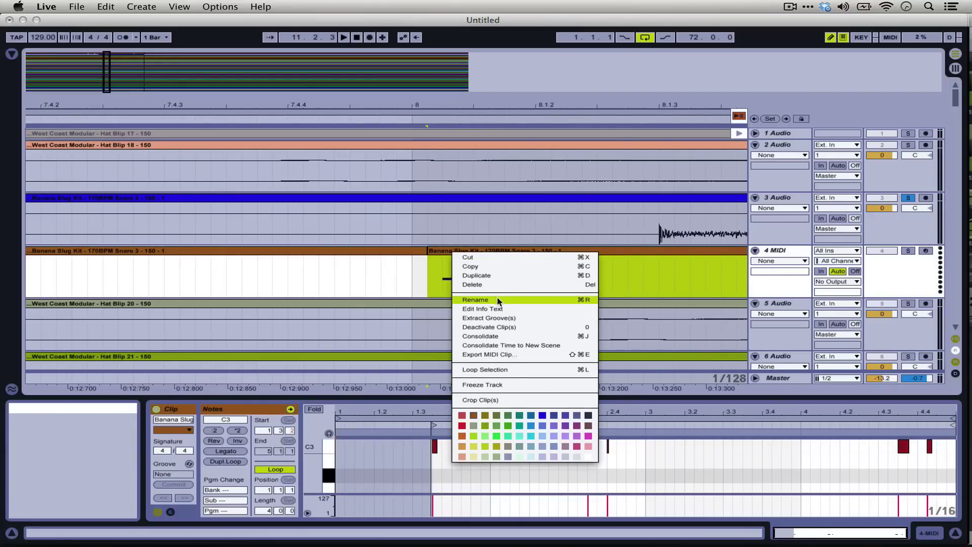
pyautogui.click(481, 336)
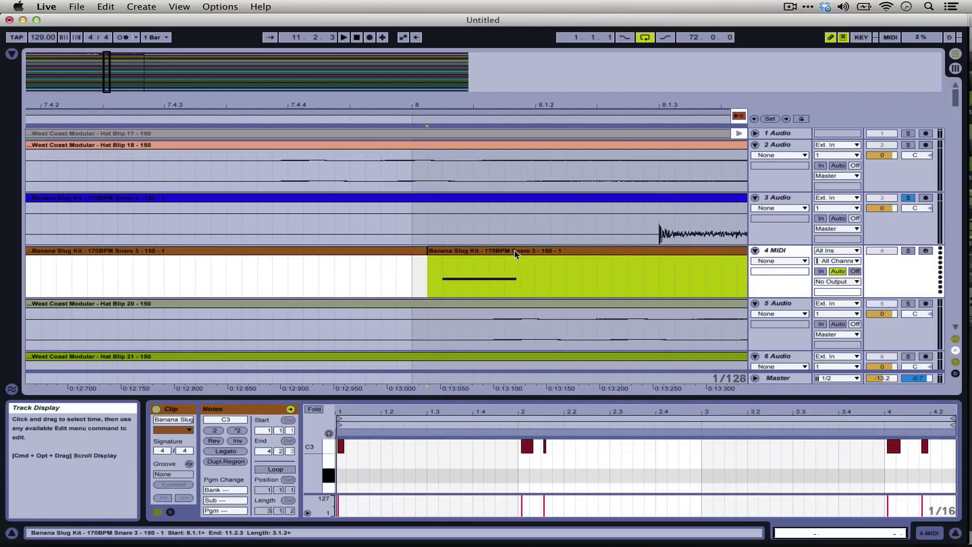
# Step: Return to Maschine 2 and scroll the Banana Slug Kit 170BPM piano roll up to the snare notes
pyautogui.press('super+Tab')
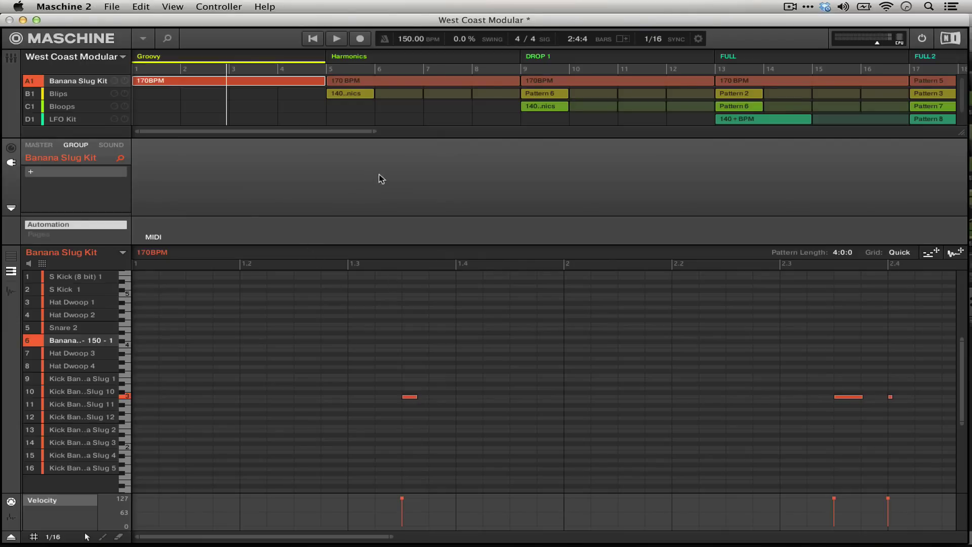
pyautogui.press('super+Tab')
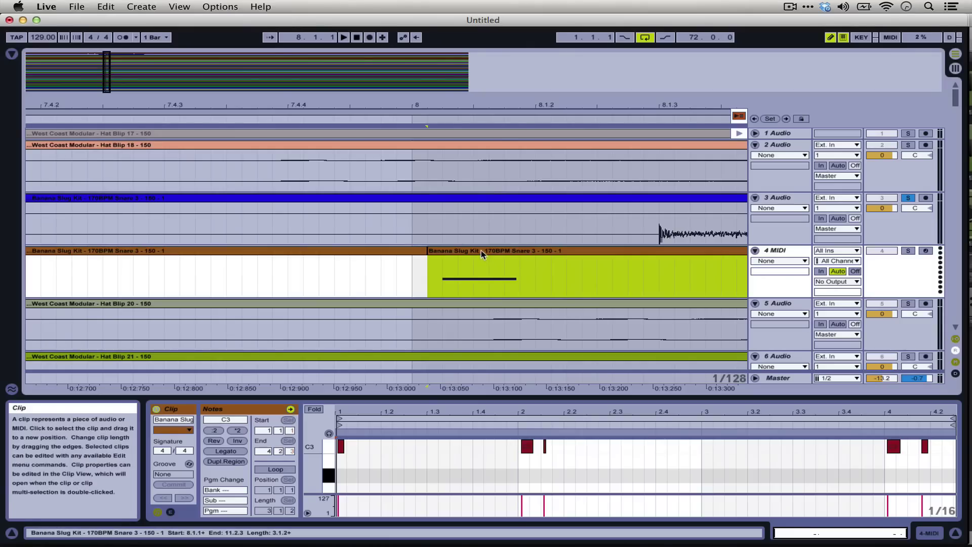
pyautogui.press('super+Tab')
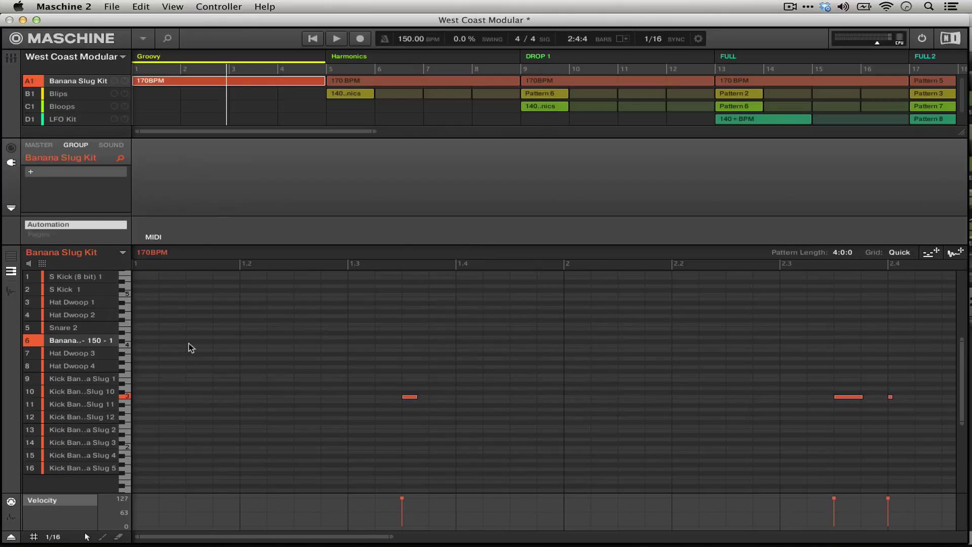
pyautogui.scroll(1, 191, 348)
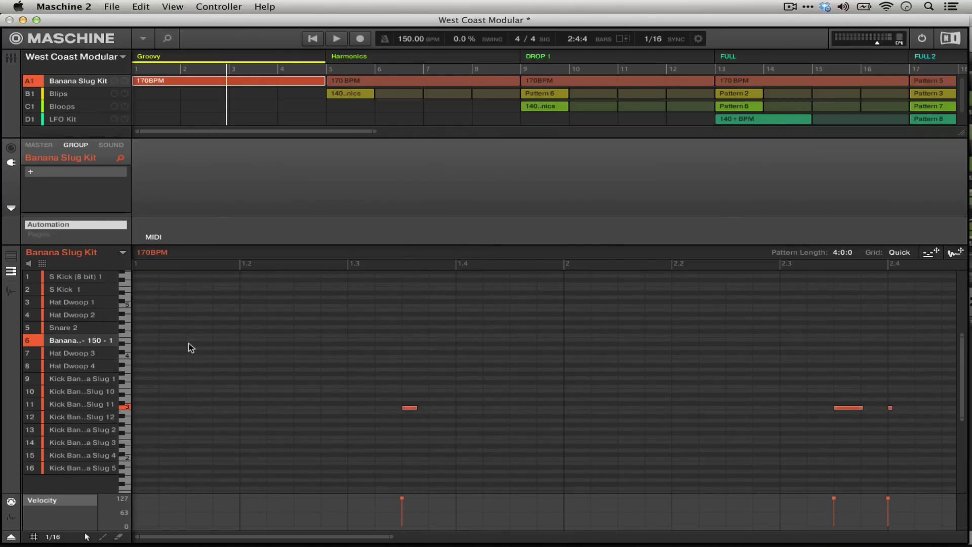